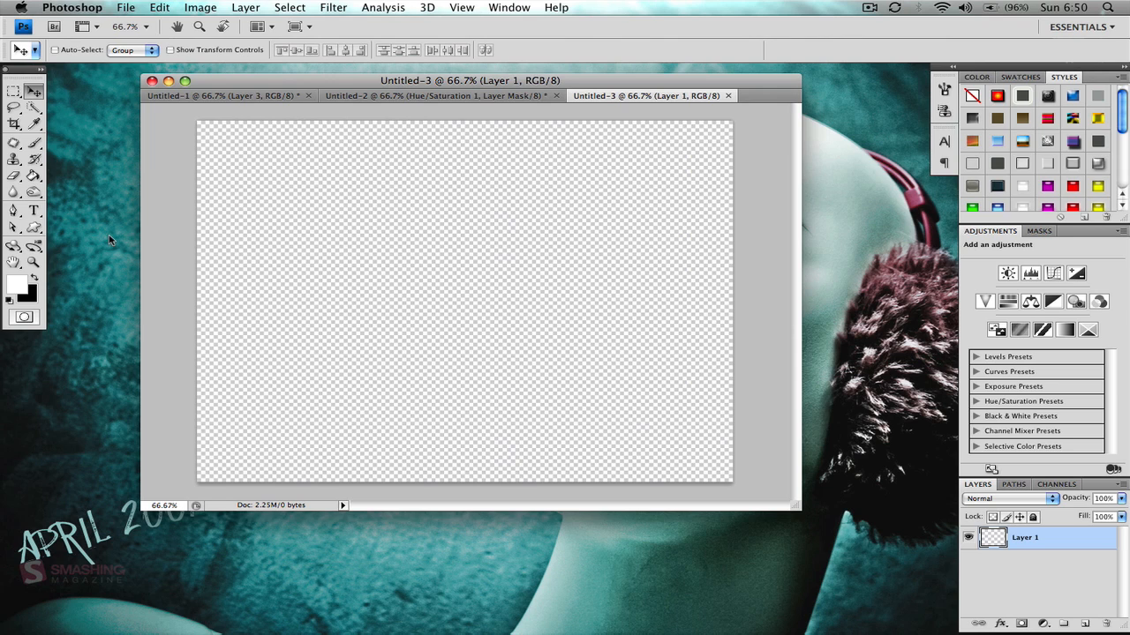
Step: Fill the empty Layer 1 with black using the Paint Bucket
{"action": "left_click", "coordinate": [33, 277]}
{"action": "left_click", "coordinate": [33, 176]}
{"action": "left_click", "coordinate": [422, 284]}
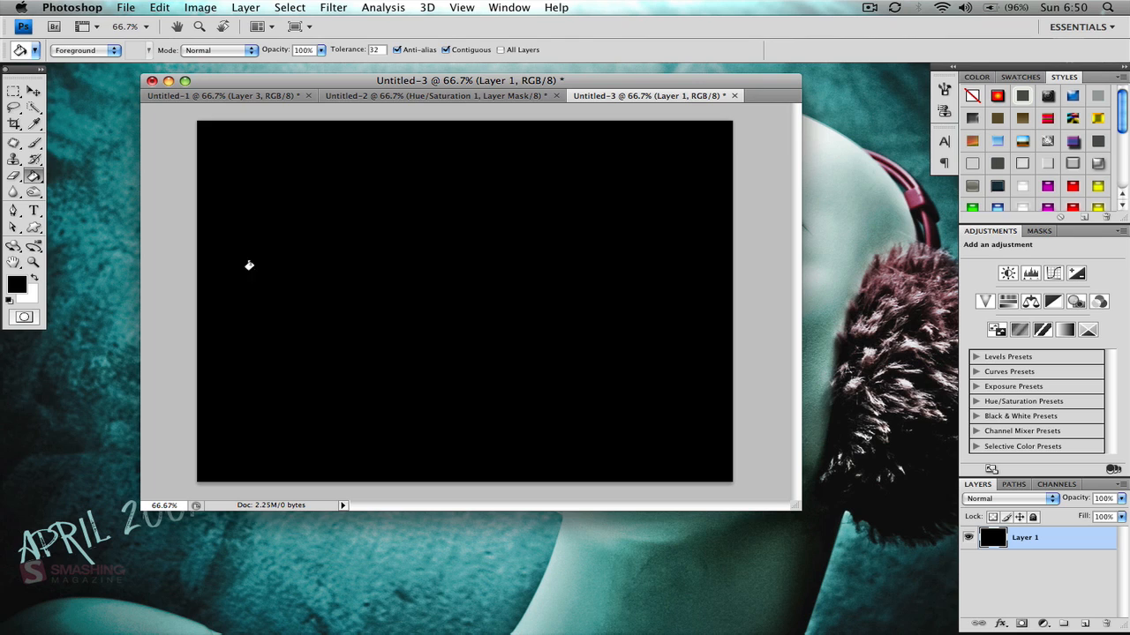
Step: Add the white text "ekoed" in MobleySans at 250 pt across the middle of the canvas
{"action": "left_click", "coordinate": [32, 277]}
{"action": "left_click", "coordinate": [35, 212]}
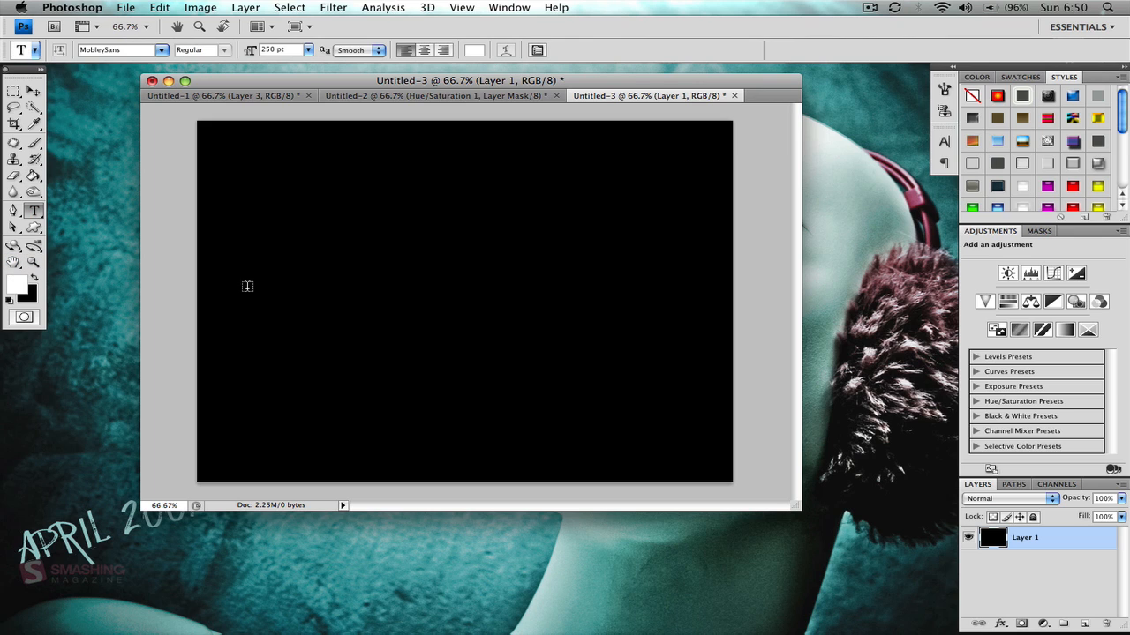
{"action": "left_click", "coordinate": [283, 319]}
{"action": "type", "text": "ekoed"}
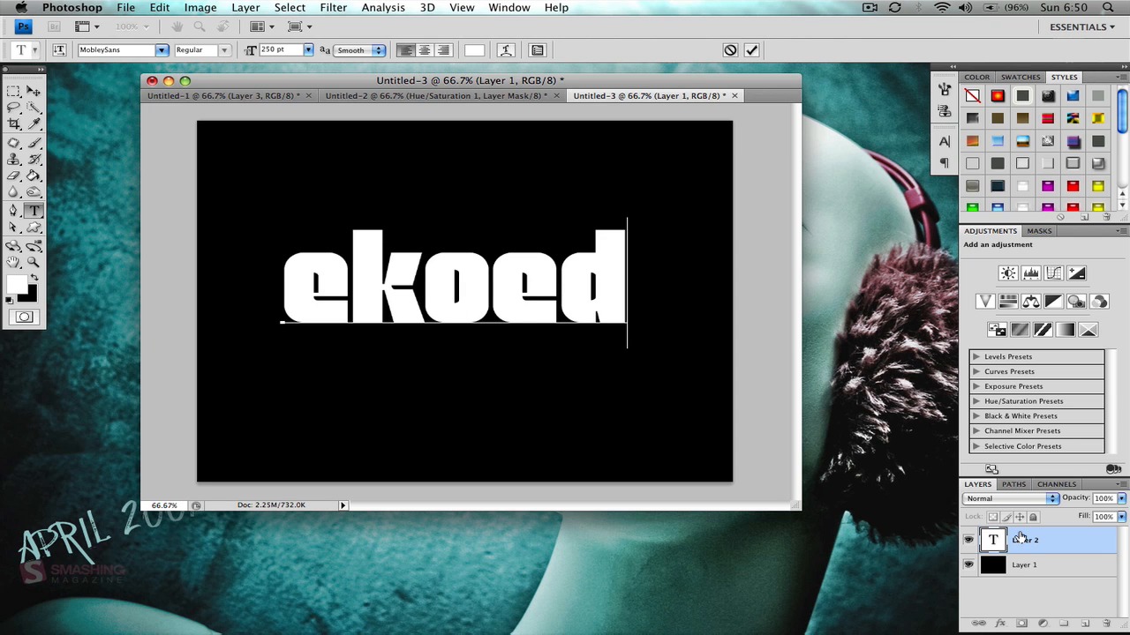
{"action": "left_click", "coordinate": [998, 537]}
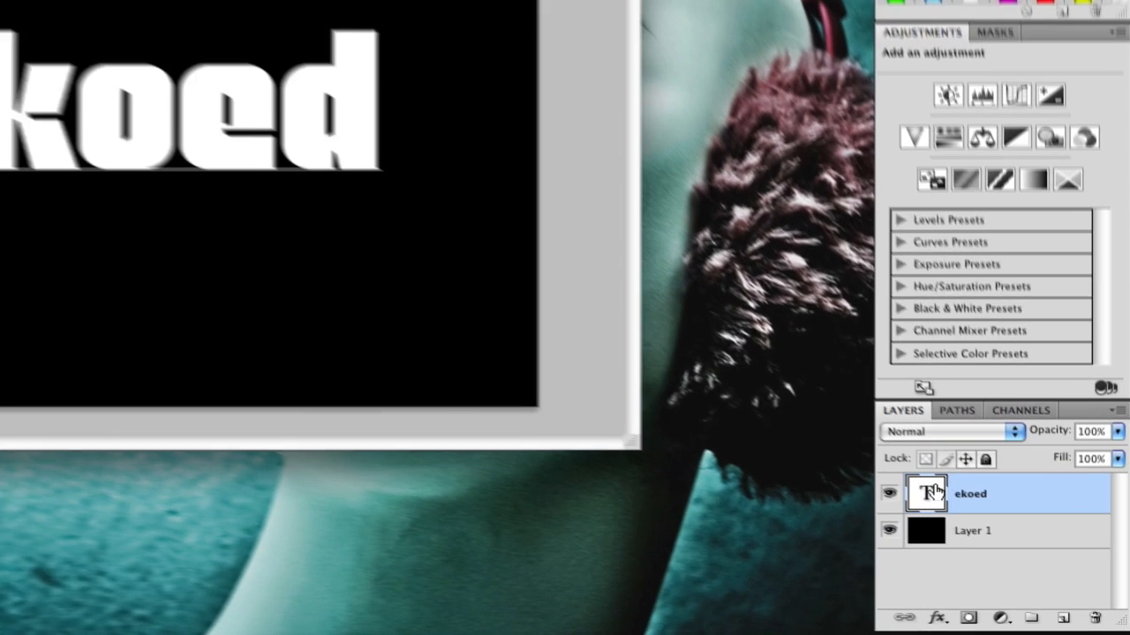
Step: Duplicate the ekoed text layer and hide the duplicate
{"action": "left_click_drag", "start_coordinate": [935, 491], "coordinate": [1063, 618]}
{"action": "left_click", "coordinate": [884, 491]}
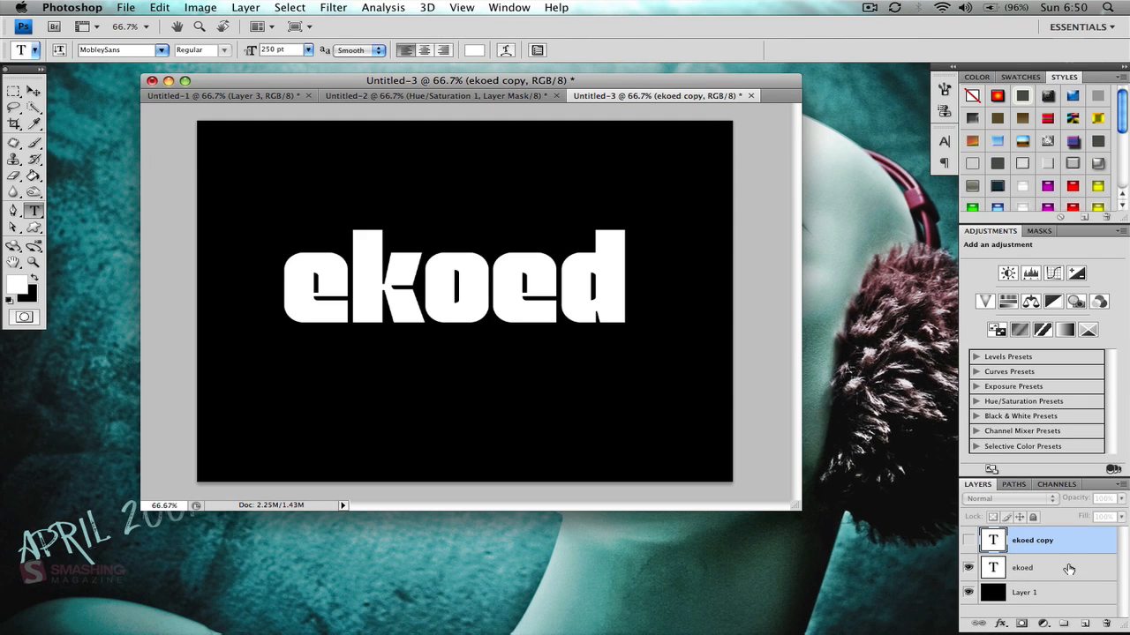
Step: Rasterize the original ekoed layer and apply the Polar Coordinates filter to it with Polar to Rectangular
{"action": "left_click", "coordinate": [1068, 569]}
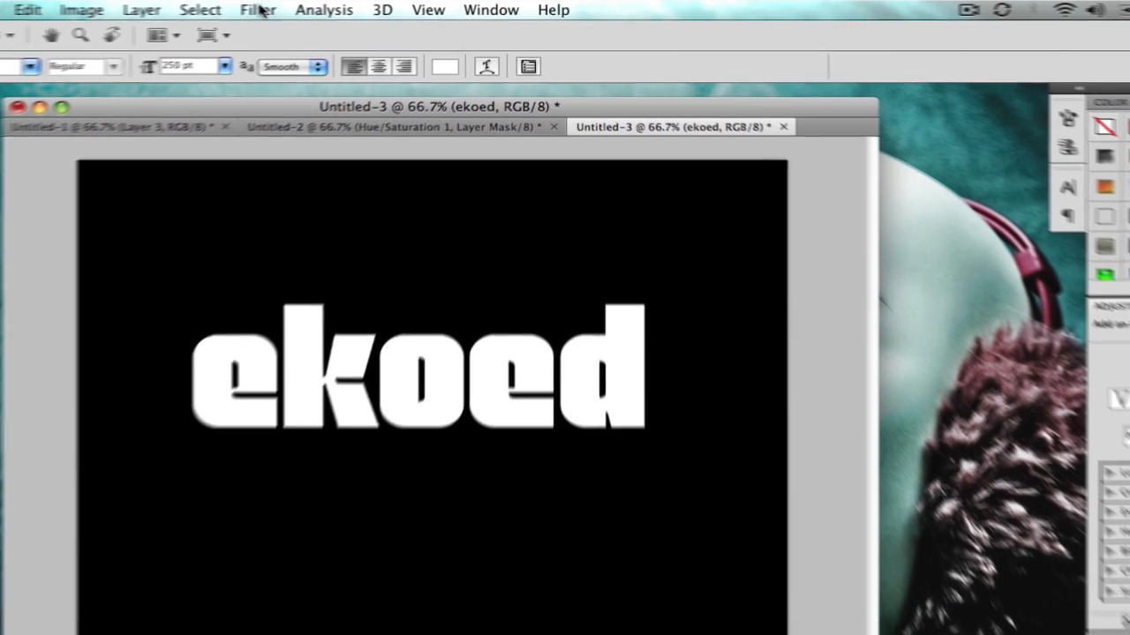
{"action": "left_click", "coordinate": [333, 7]}
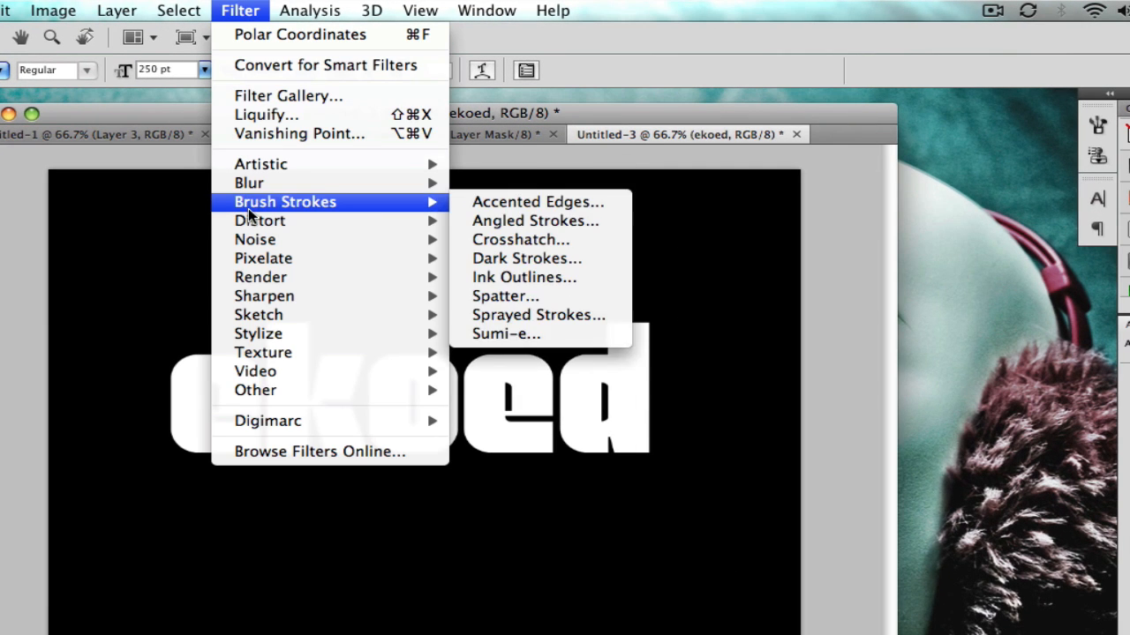
{"action": "mouse_move", "coordinate": [249, 219]}
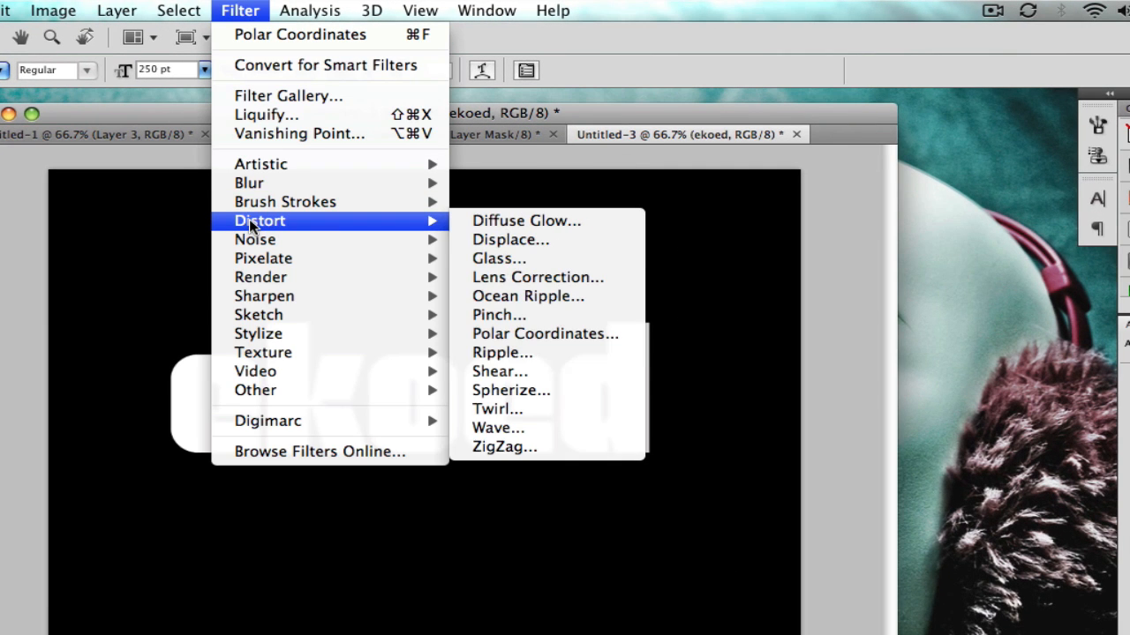
{"action": "left_click", "coordinate": [551, 336]}
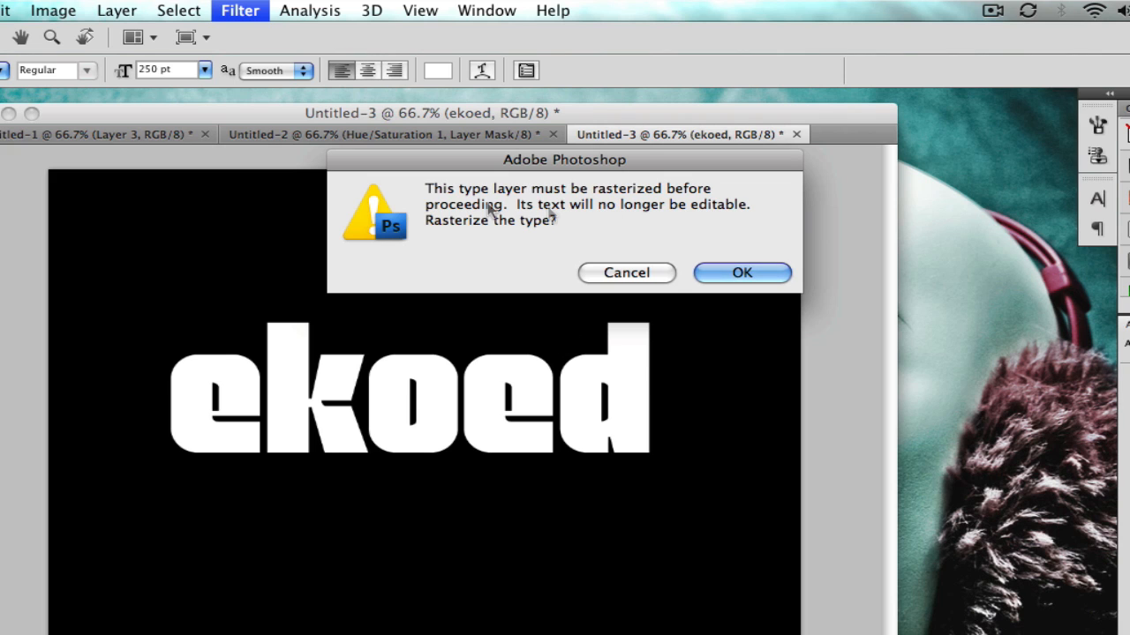
{"action": "left_click", "coordinate": [773, 272]}
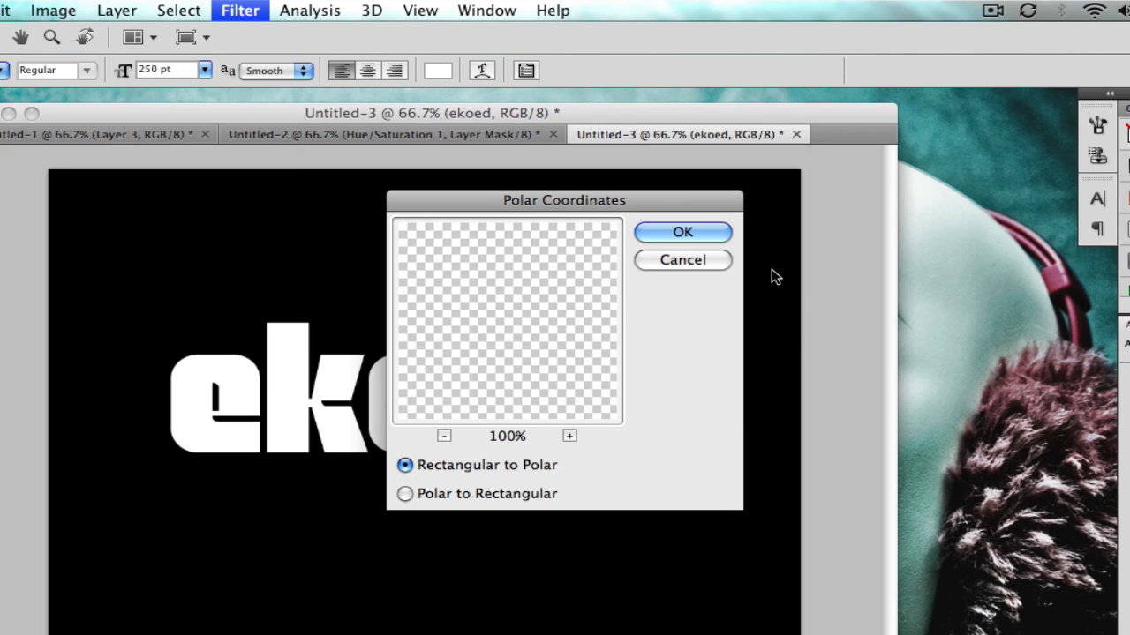
{"action": "left_click", "coordinate": [404, 494]}
{"action": "left_click", "coordinate": [679, 234]}
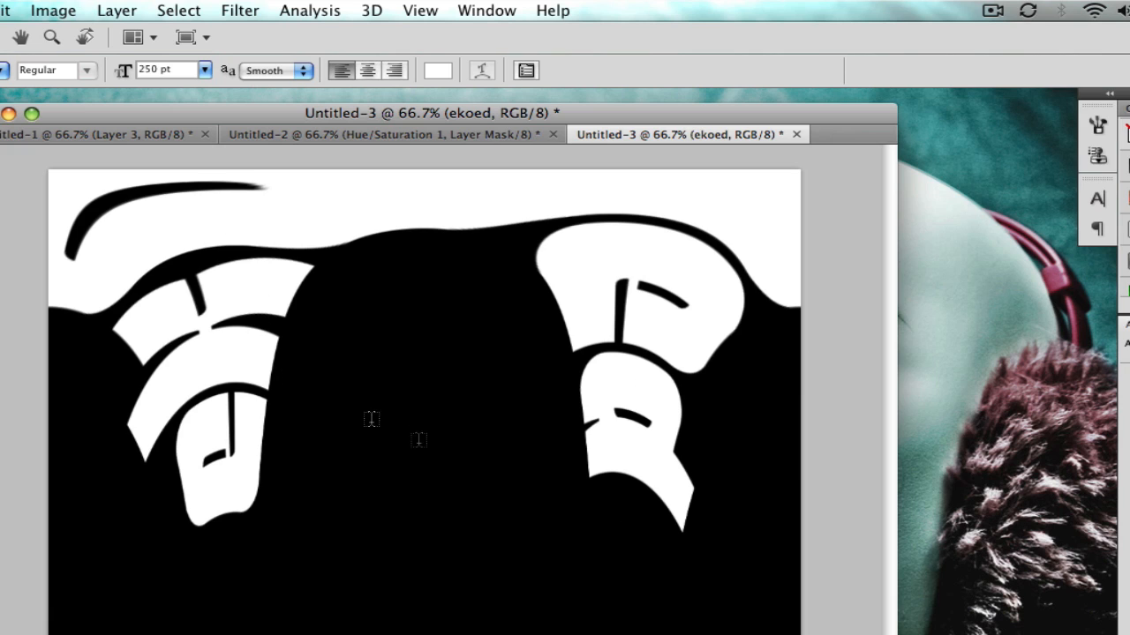
Step: Rotate the whole canvas 90° clockwise
{"action": "left_click", "coordinate": [71, 14]}
{"action": "mouse_move", "coordinate": [119, 204]}
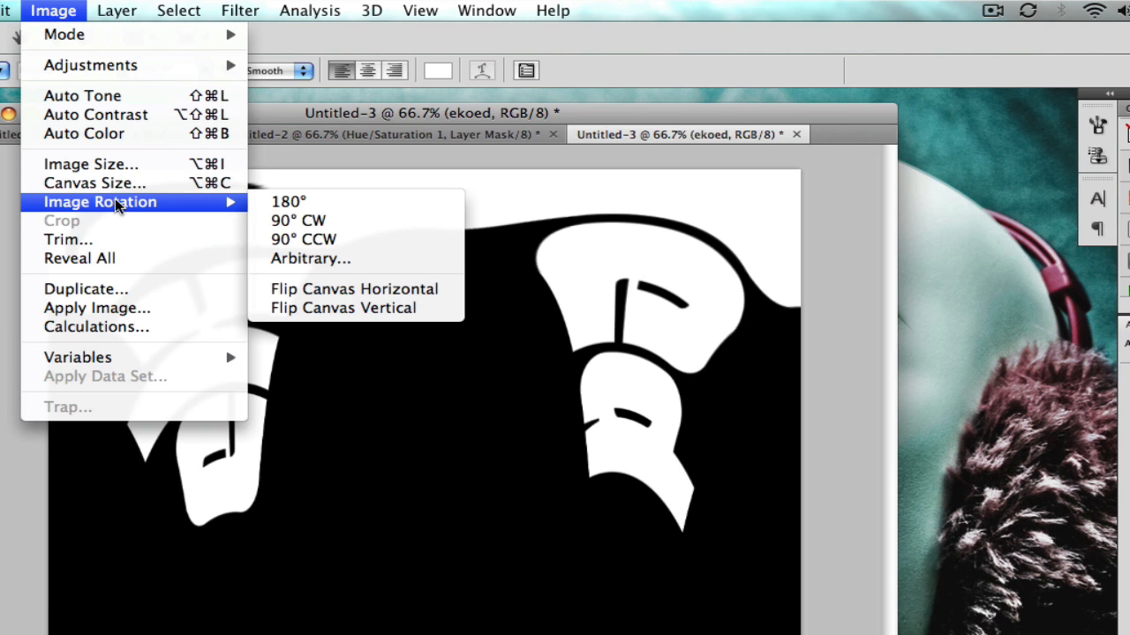
{"action": "left_click", "coordinate": [333, 227]}
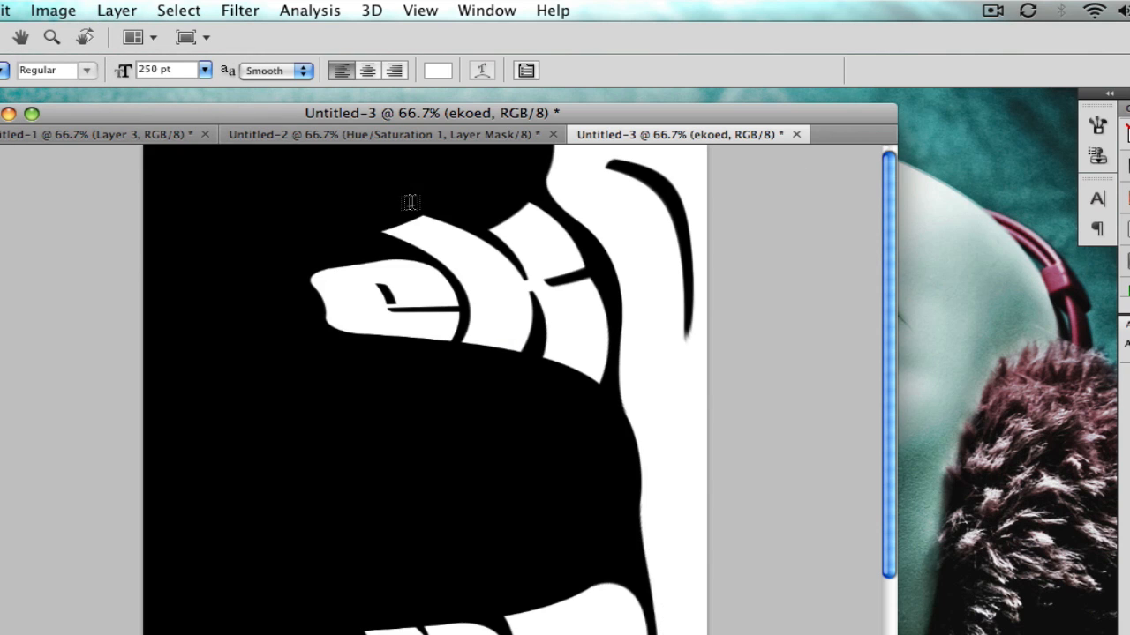
Step: Apply the Wind filter to the ekoed layer with method Wind from the right, and repeat it to lengthen the streaks
{"action": "left_click", "coordinate": [237, 10]}
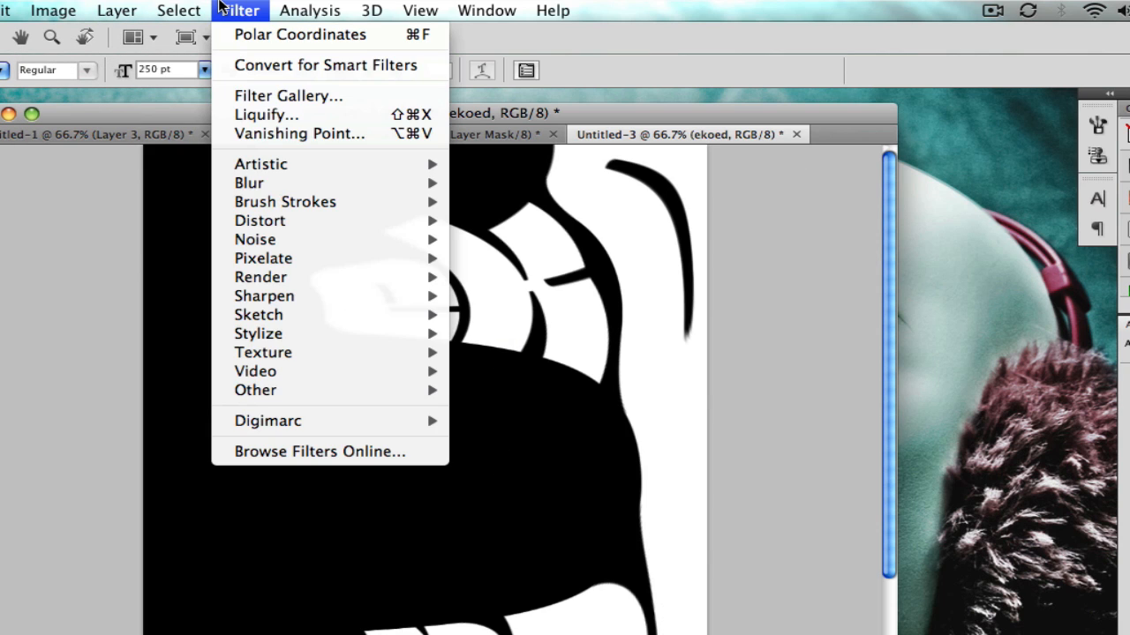
{"action": "mouse_move", "coordinate": [324, 335]}
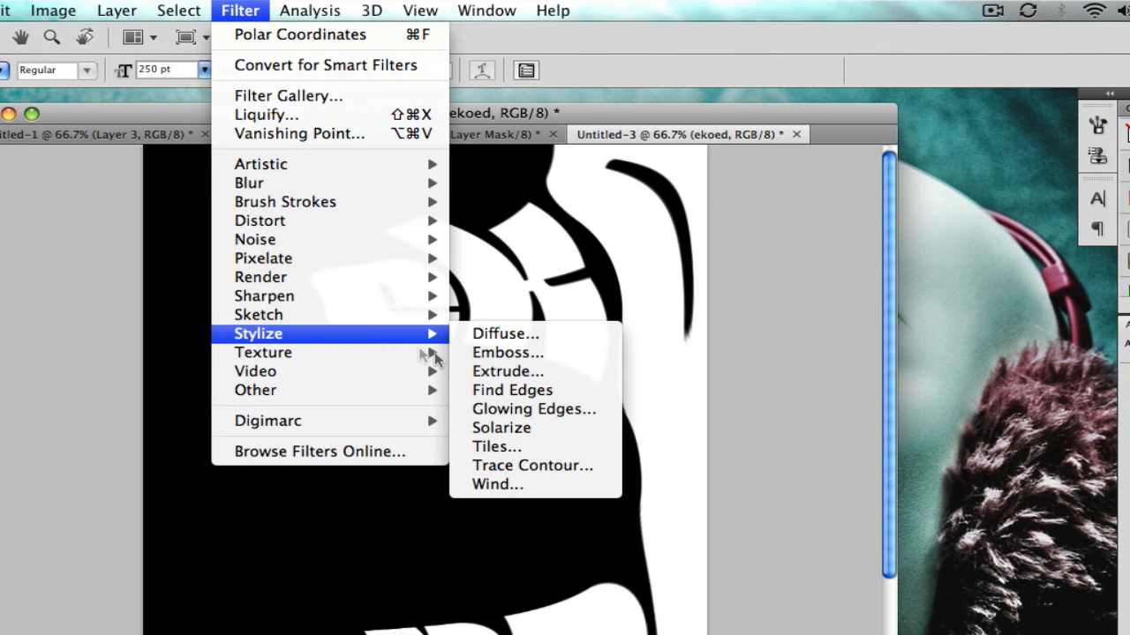
{"action": "left_click", "coordinate": [520, 487]}
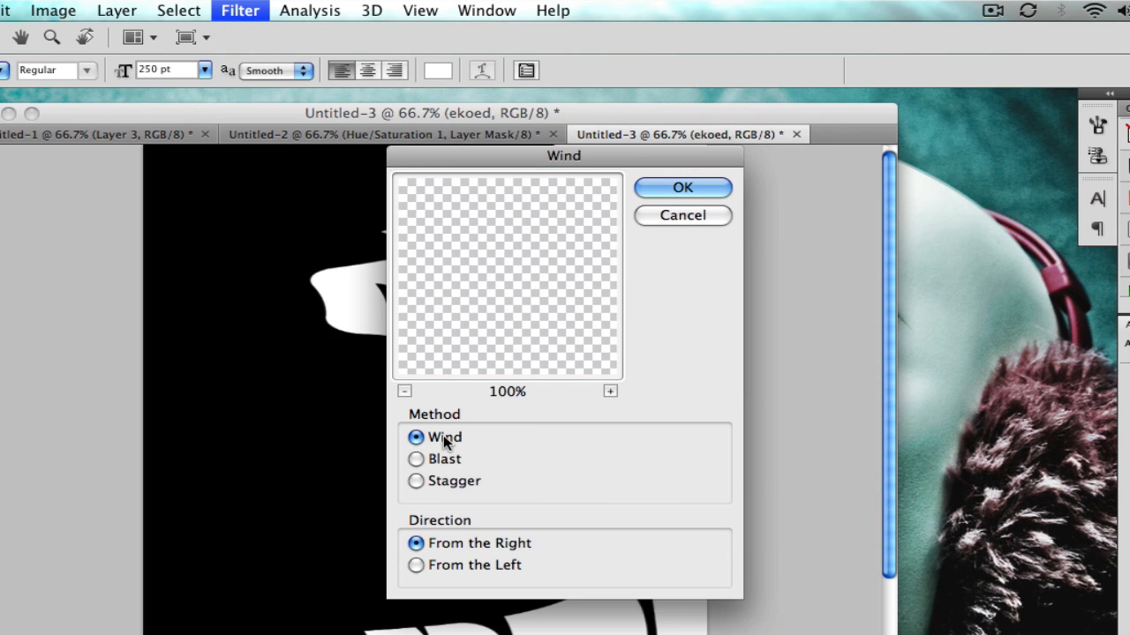
{"action": "left_click", "coordinate": [679, 188]}
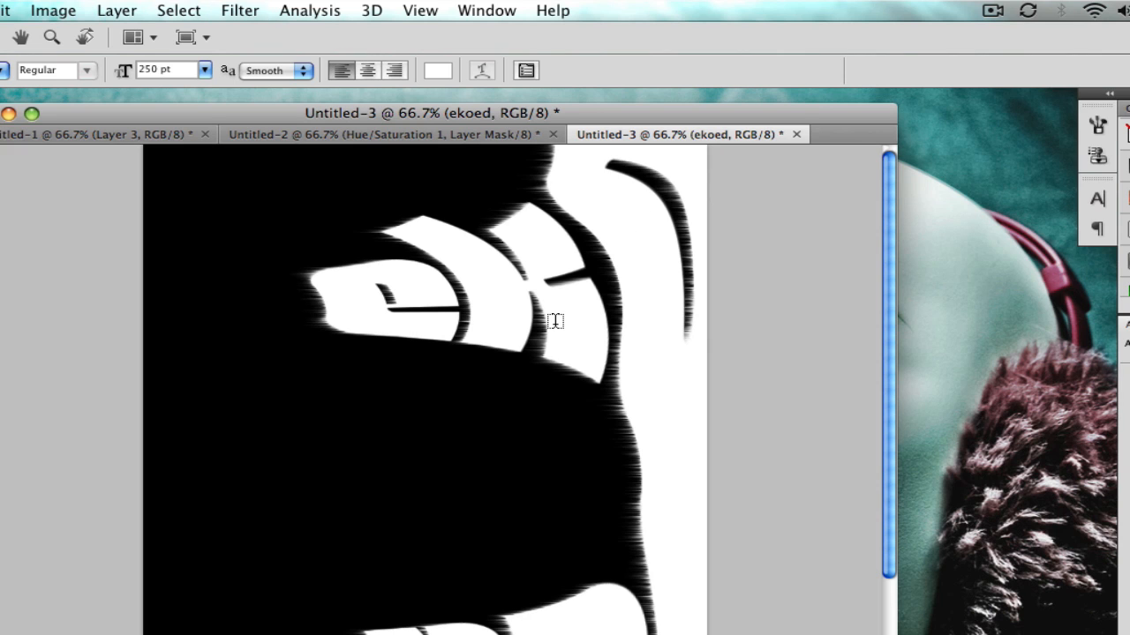
{"action": "key", "text": "super+f"}
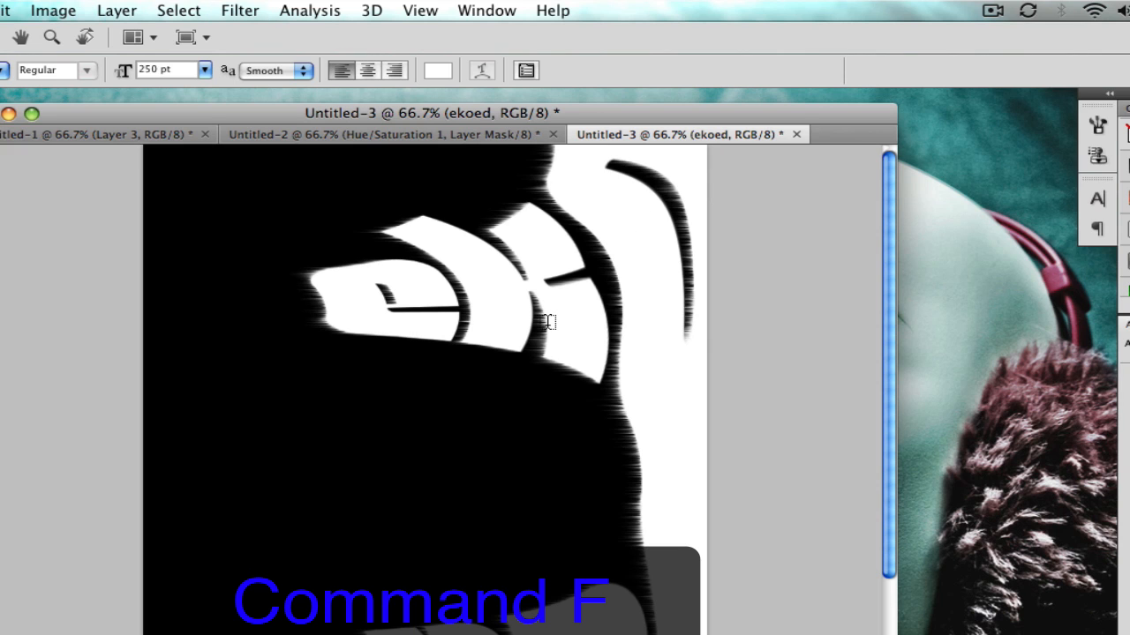
{"action": "key", "text": "super+f"}
{"action": "key", "text": "super+f"}
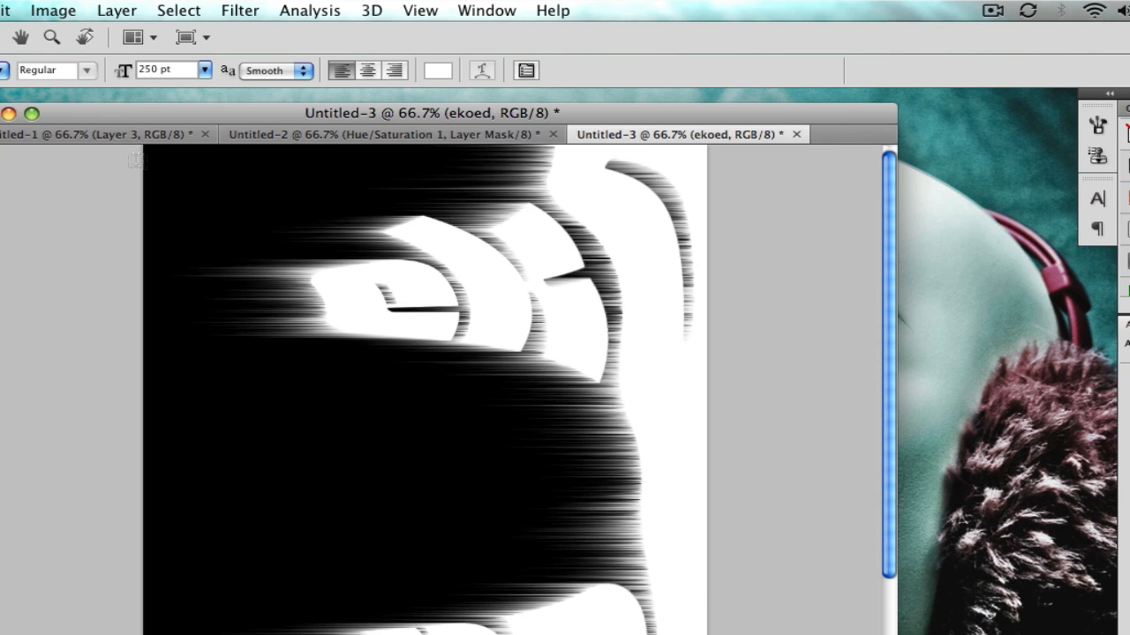
Step: Rotate the whole canvas 90° counterclockwise
{"action": "left_click", "coordinate": [72, 8]}
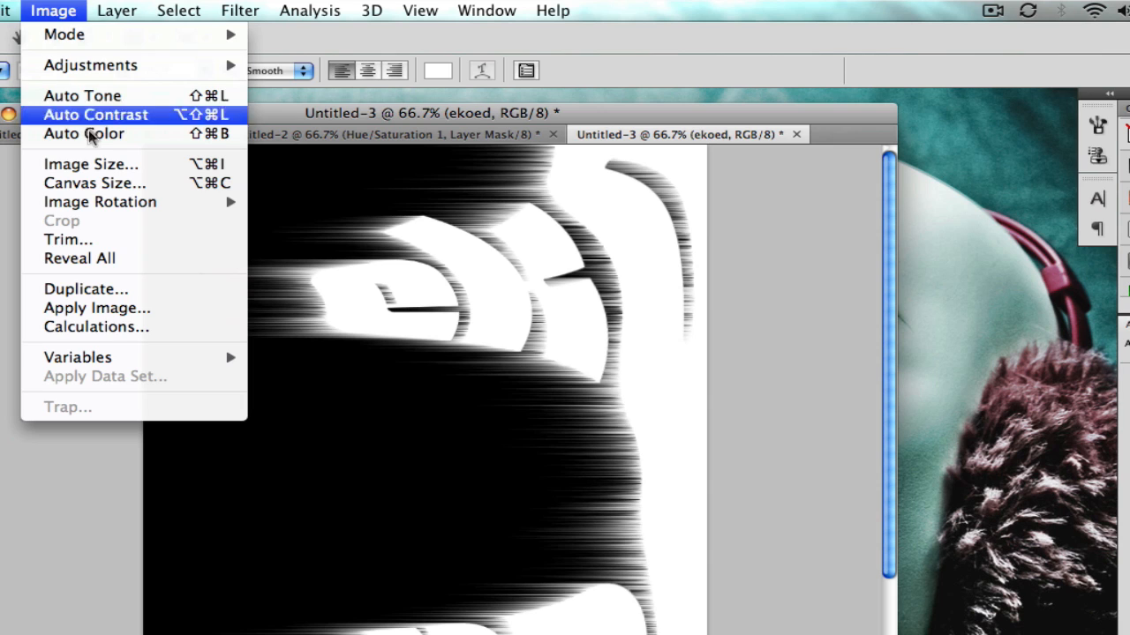
{"action": "mouse_move", "coordinate": [132, 203]}
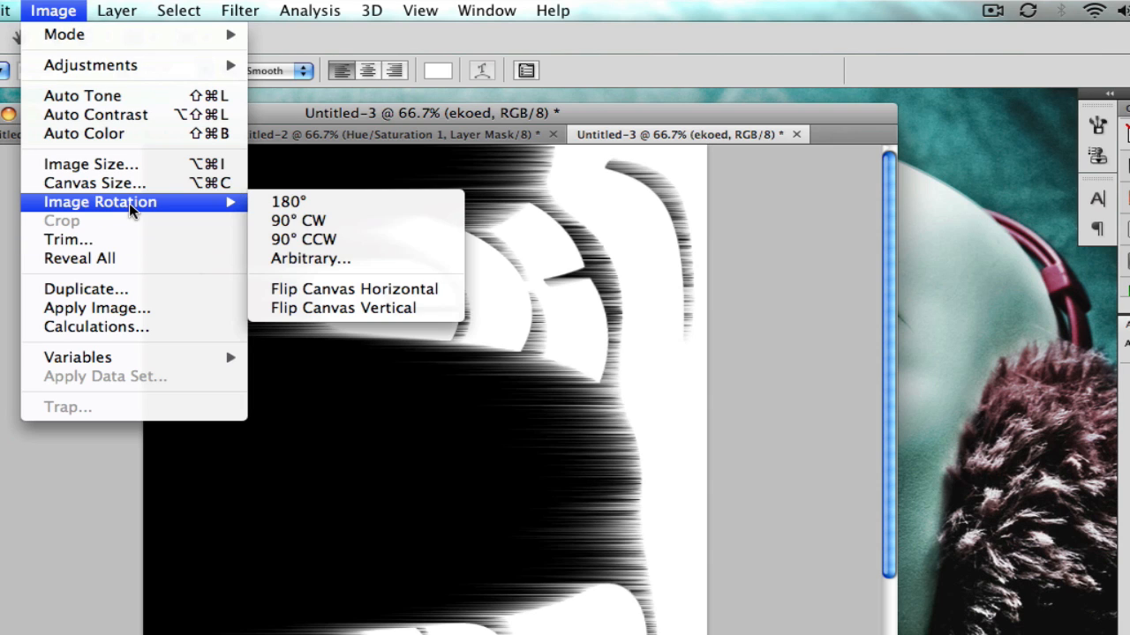
{"action": "left_click", "coordinate": [356, 240]}
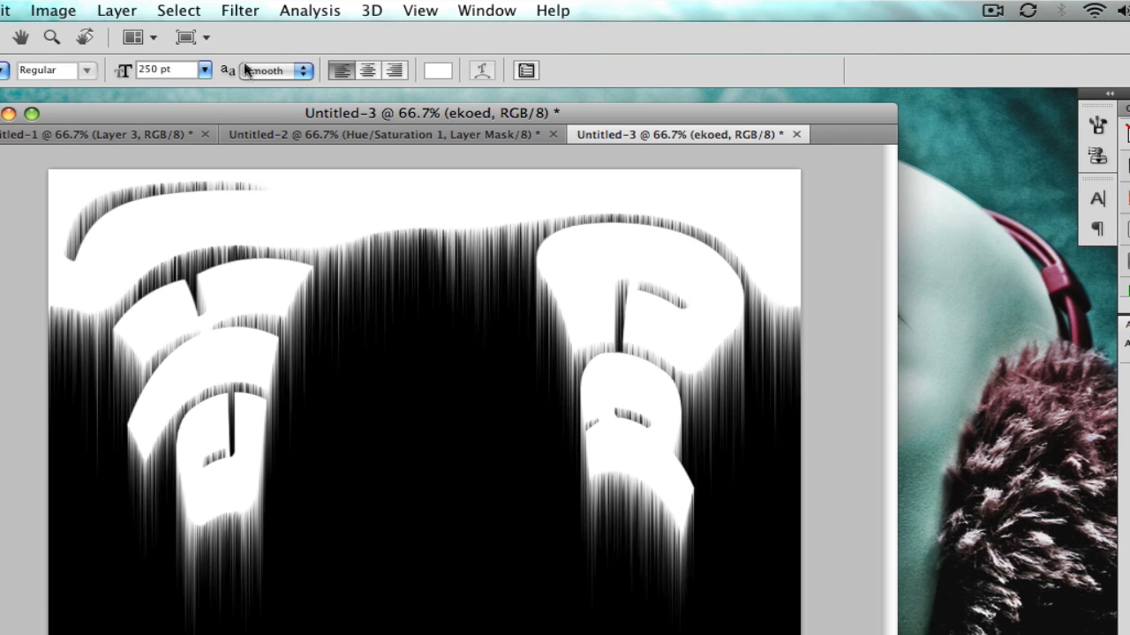
Step: Apply the Polar Coordinates filter to the streaked ekoed layer with Rectangular to Polar
{"action": "left_click", "coordinate": [235, 10]}
{"action": "mouse_move", "coordinate": [315, 262]}
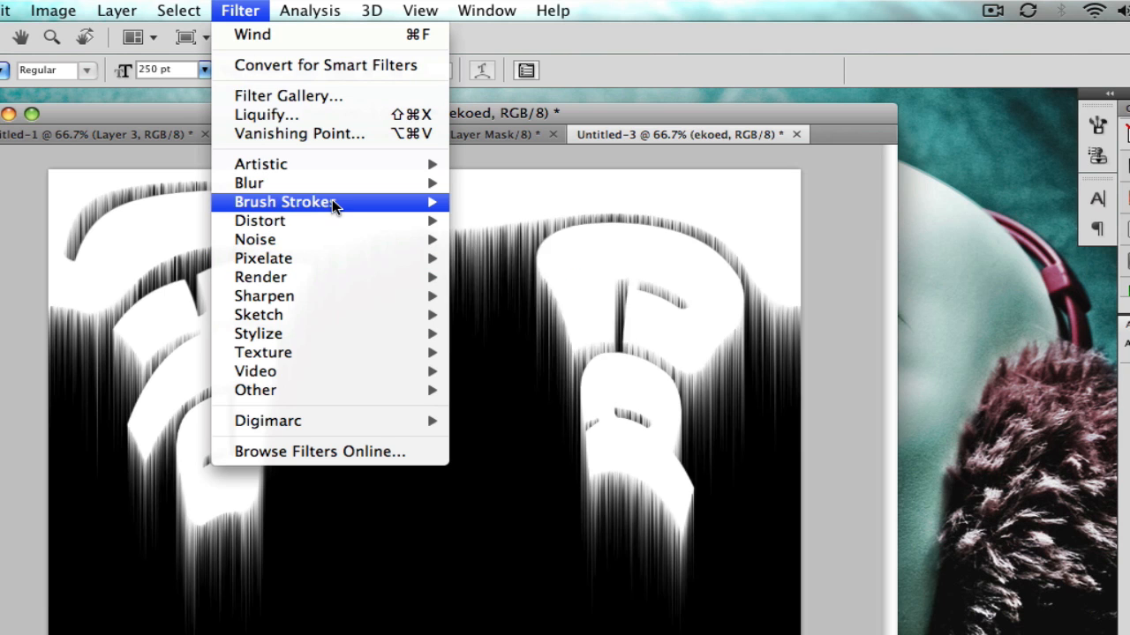
{"action": "mouse_move", "coordinate": [327, 220]}
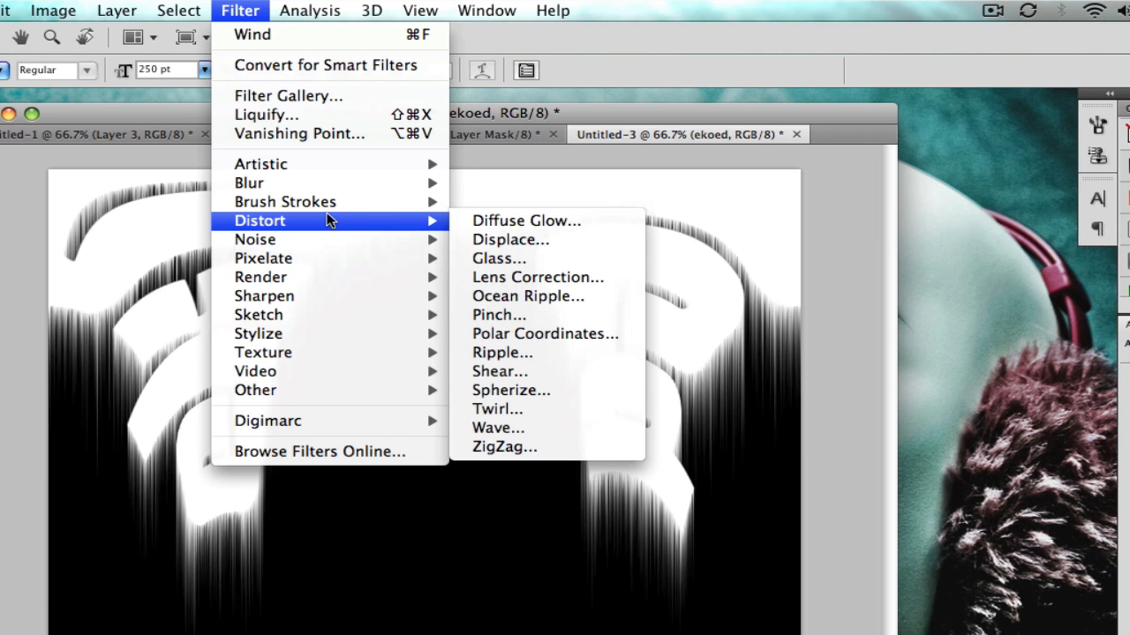
{"action": "left_click", "coordinate": [512, 335]}
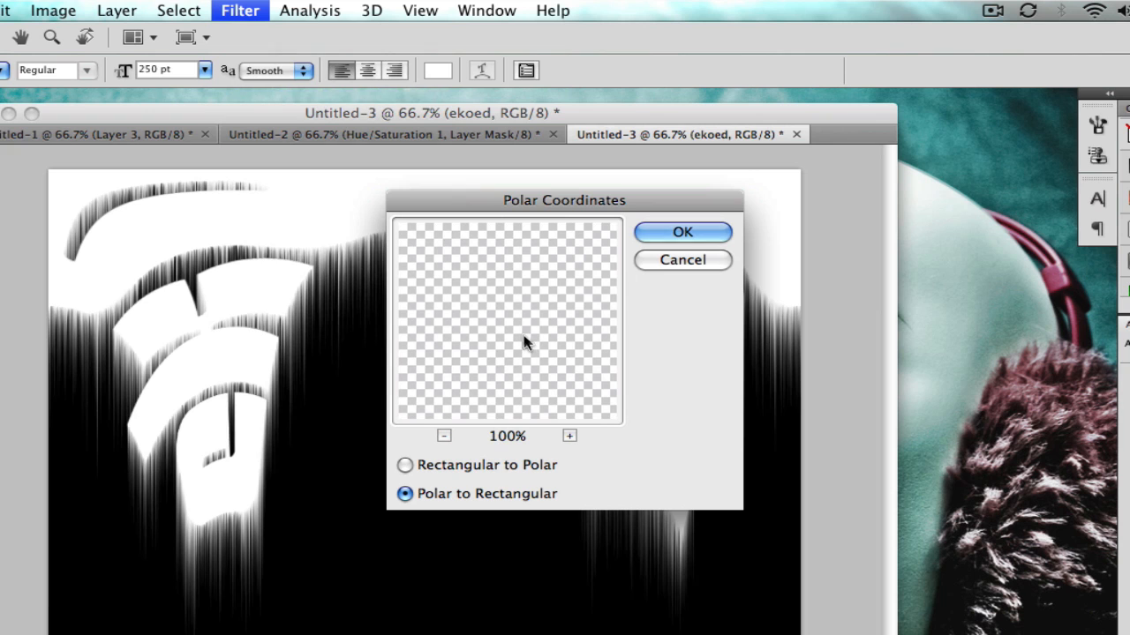
{"action": "left_click", "coordinate": [406, 465]}
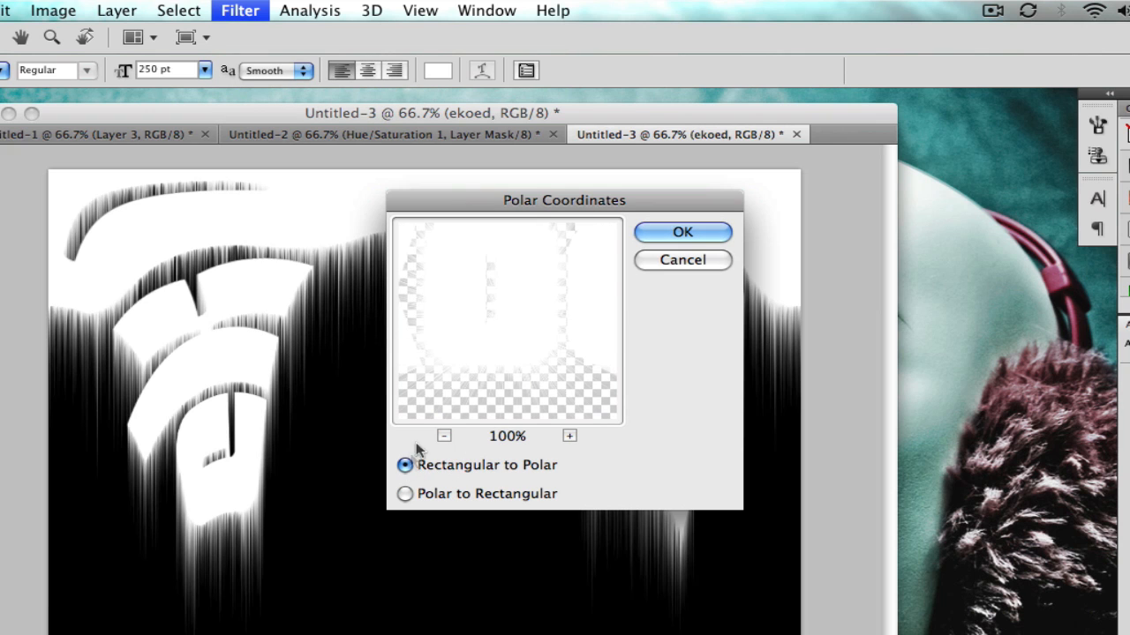
{"action": "left_click", "coordinate": [706, 233]}
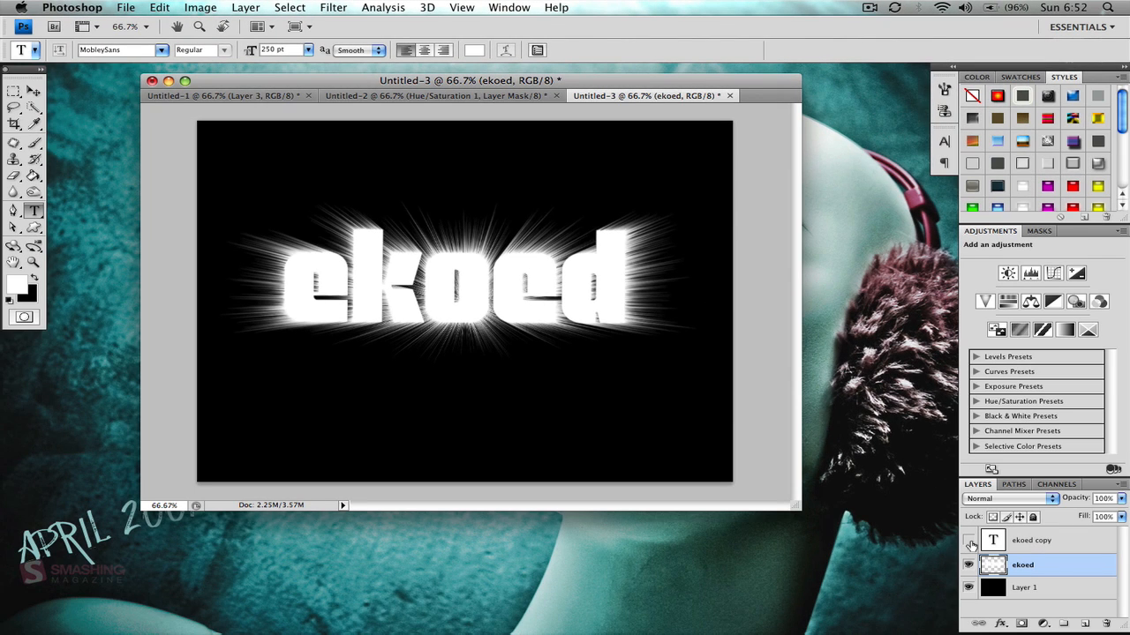
Step: Show the ekoed copy layer, load its letter outlines as a selection, and contract the selection by 2 pixels
{"action": "left_click", "coordinate": [970, 541]}
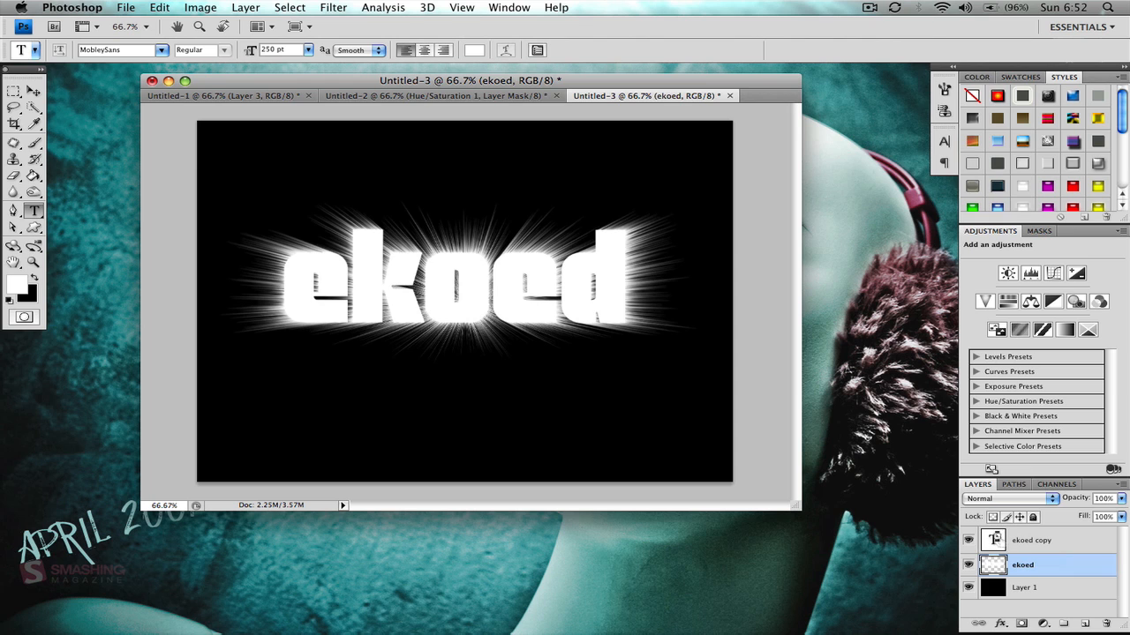
{"action": "left_click", "coordinate": [991, 538], "text": "super"}
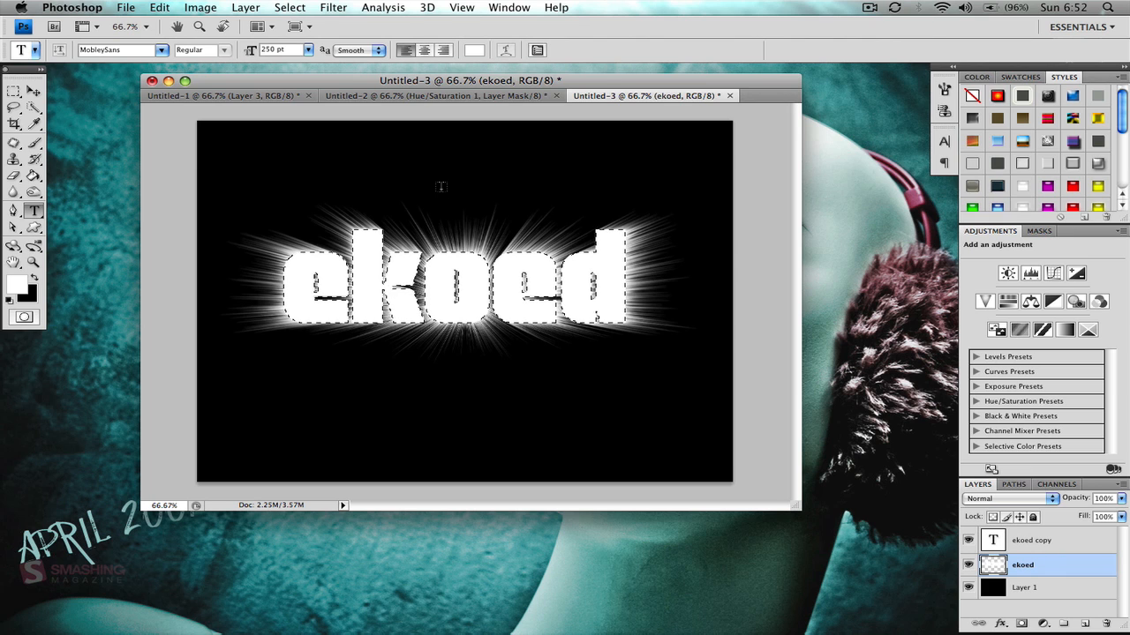
{"action": "left_click", "coordinate": [290, 7]}
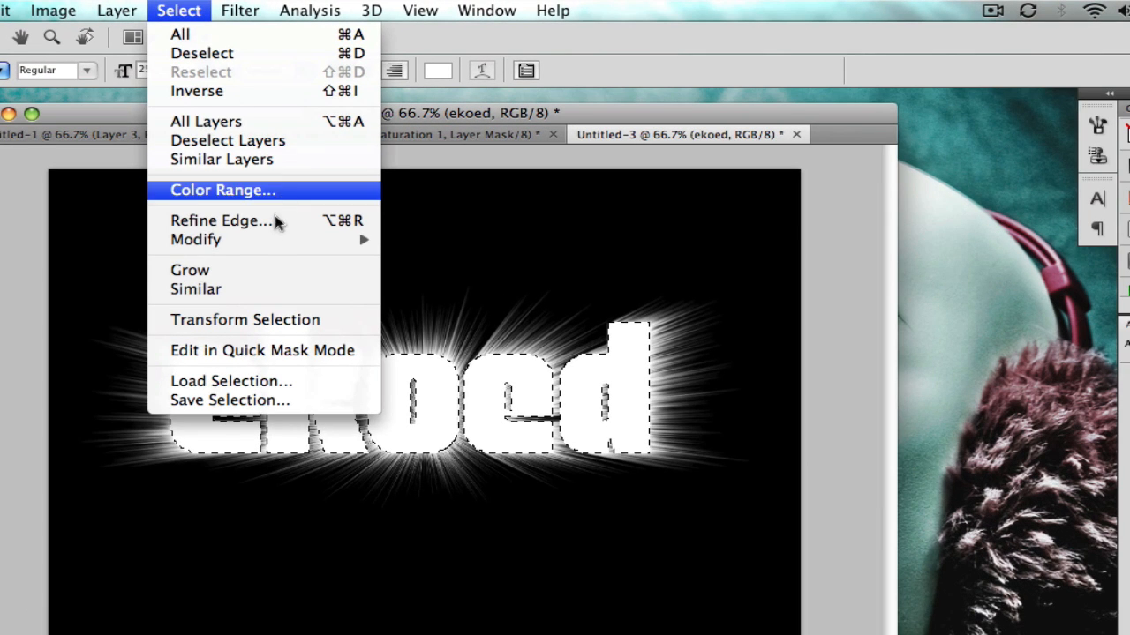
{"action": "mouse_move", "coordinate": [283, 244]}
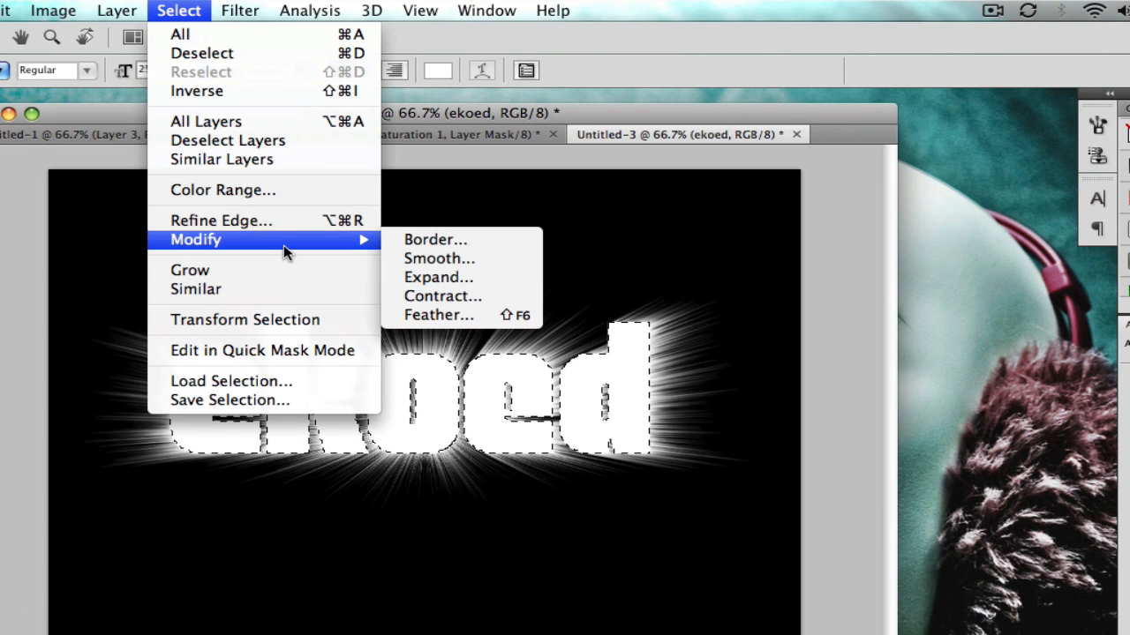
{"action": "left_click", "coordinate": [458, 296]}
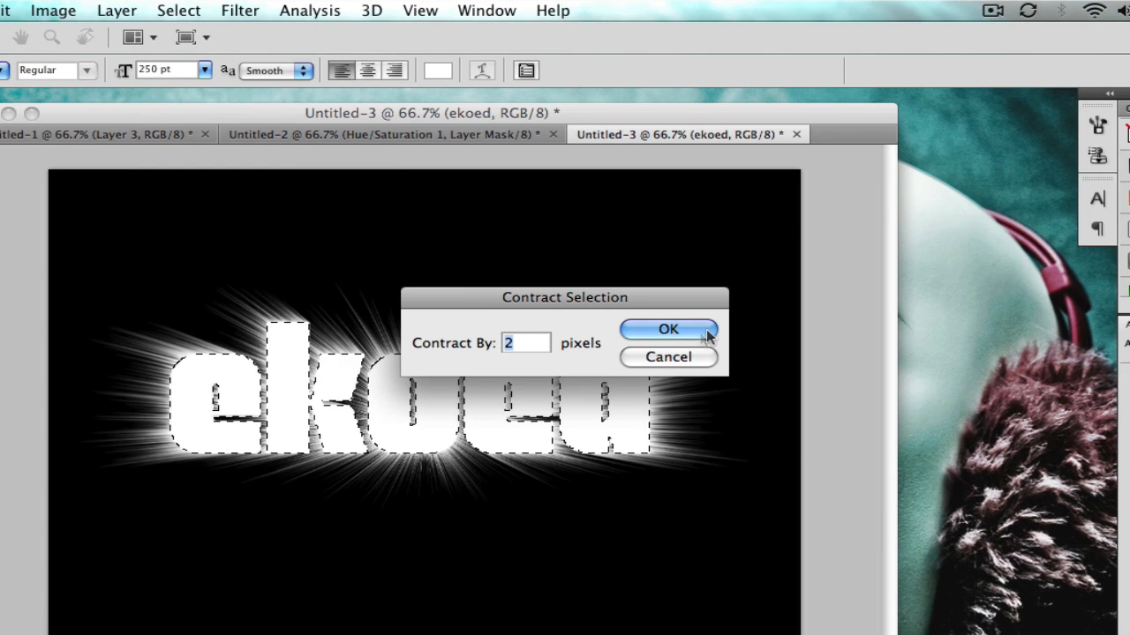
{"action": "left_click", "coordinate": [668, 329]}
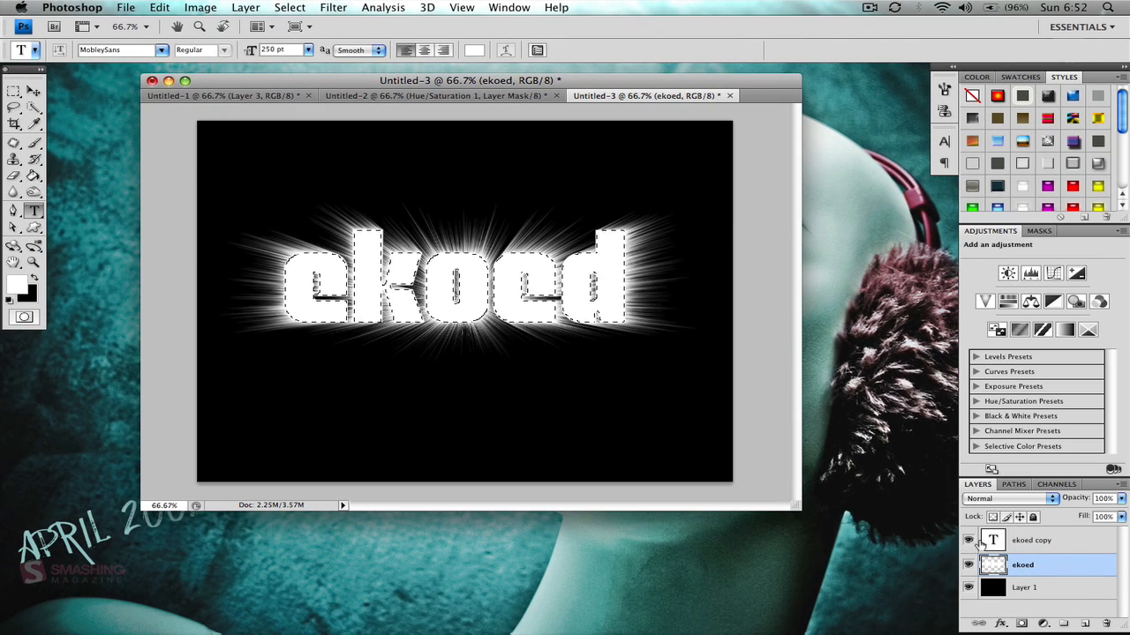
Step: Add a new empty layer directly above the ekoed copy layer, keeping the selection active
{"action": "left_click", "coordinate": [1044, 539]}
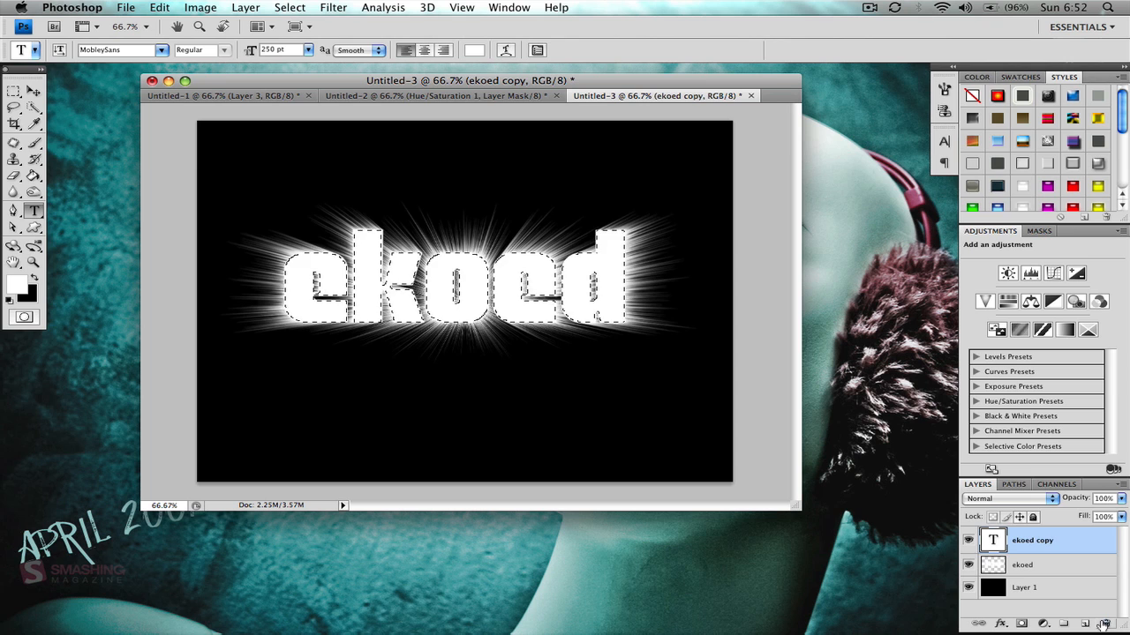
{"action": "left_click", "coordinate": [1090, 624]}
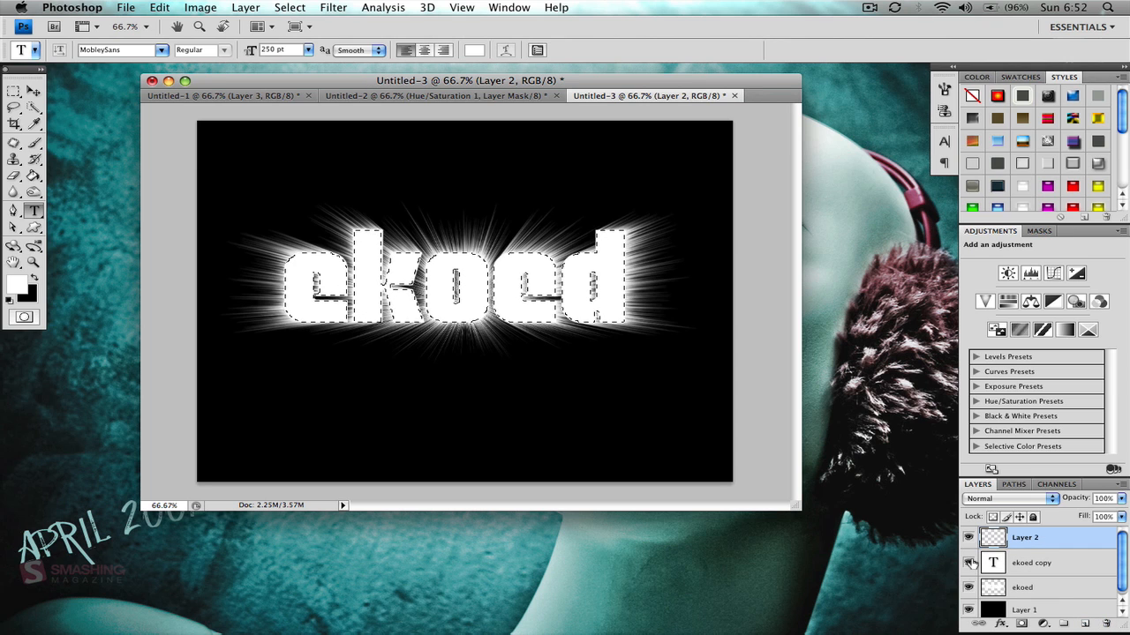
Step: Hide the ekoed copy layer, fill the contracted letter selection on Layer 2 with black, and deselect
{"action": "left_click", "coordinate": [969, 562]}
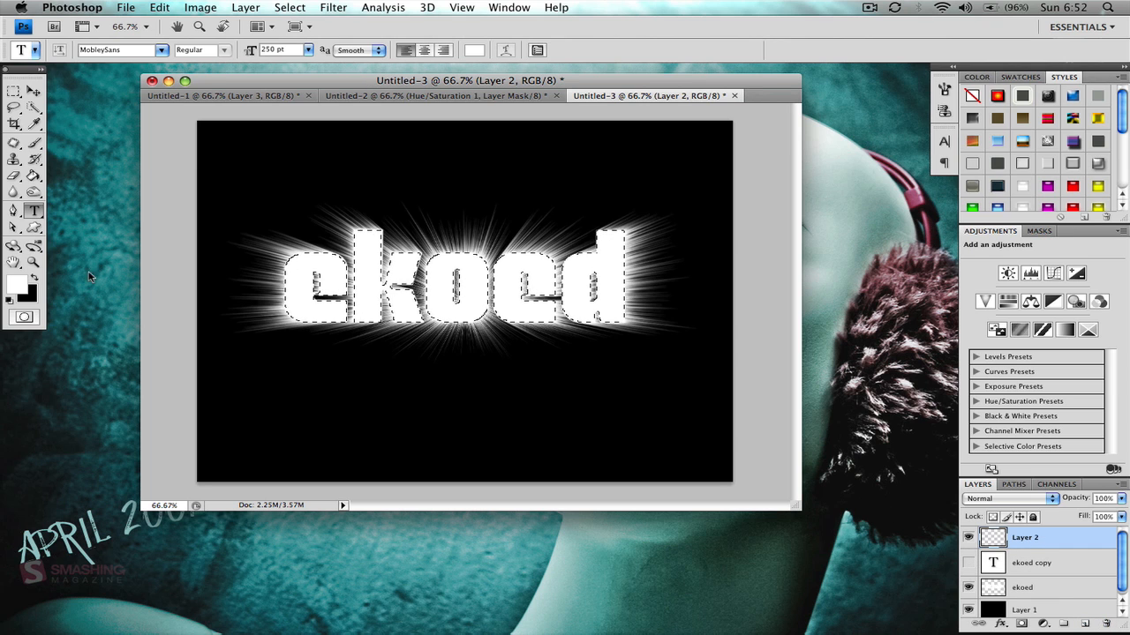
{"action": "left_click", "coordinate": [31, 278]}
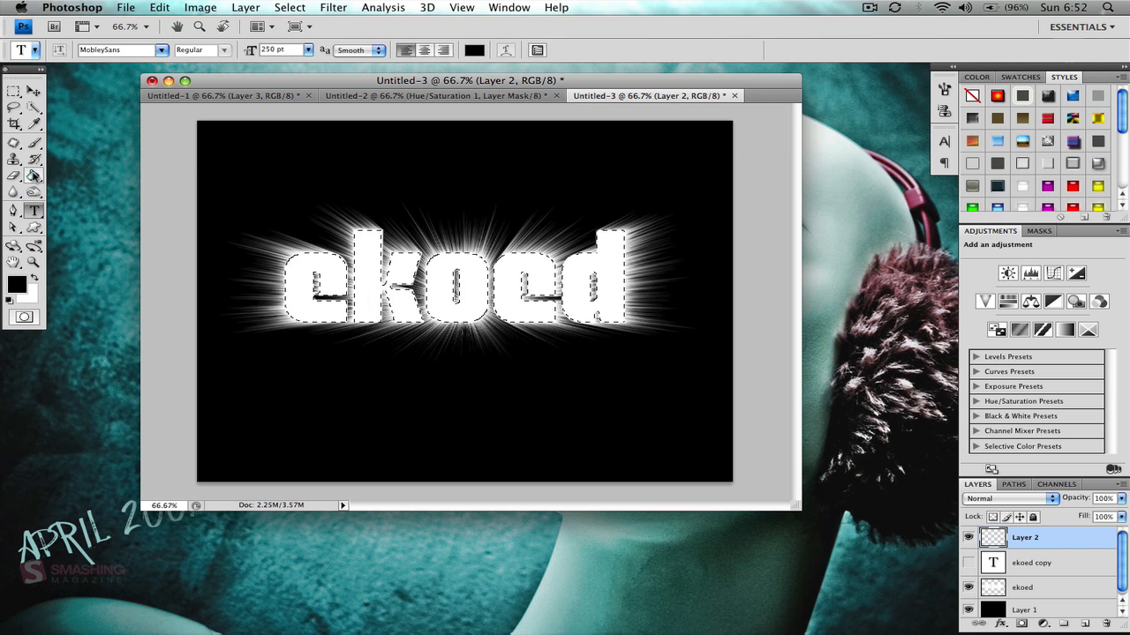
{"action": "left_click", "coordinate": [33, 175]}
{"action": "left_click", "coordinate": [370, 275]}
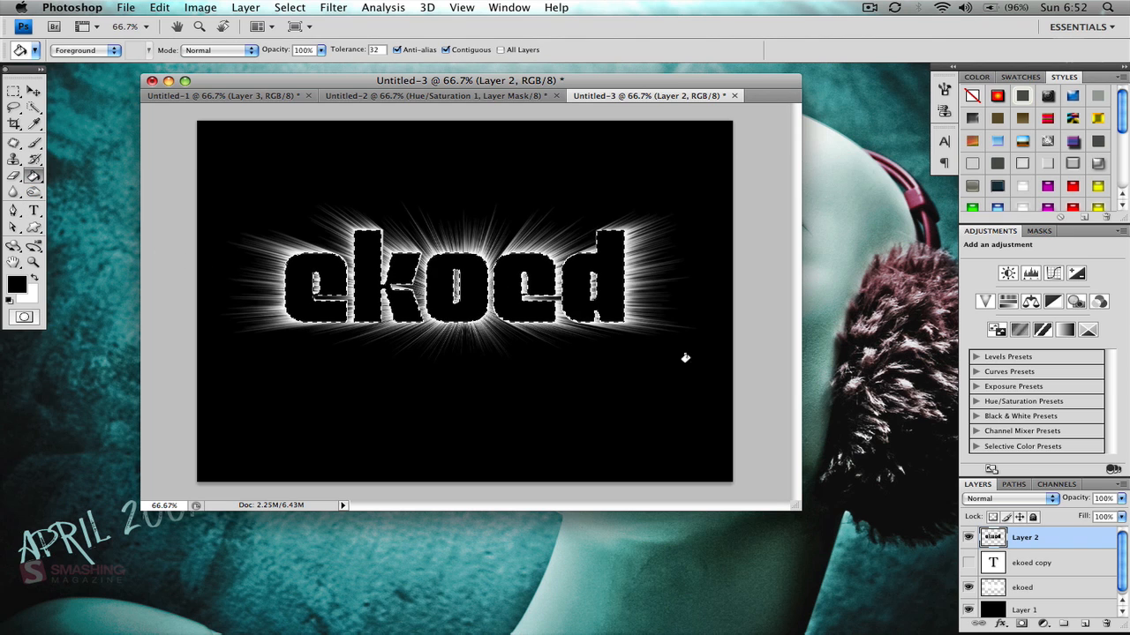
{"action": "left_click", "coordinate": [296, 9]}
{"action": "left_click", "coordinate": [339, 37]}
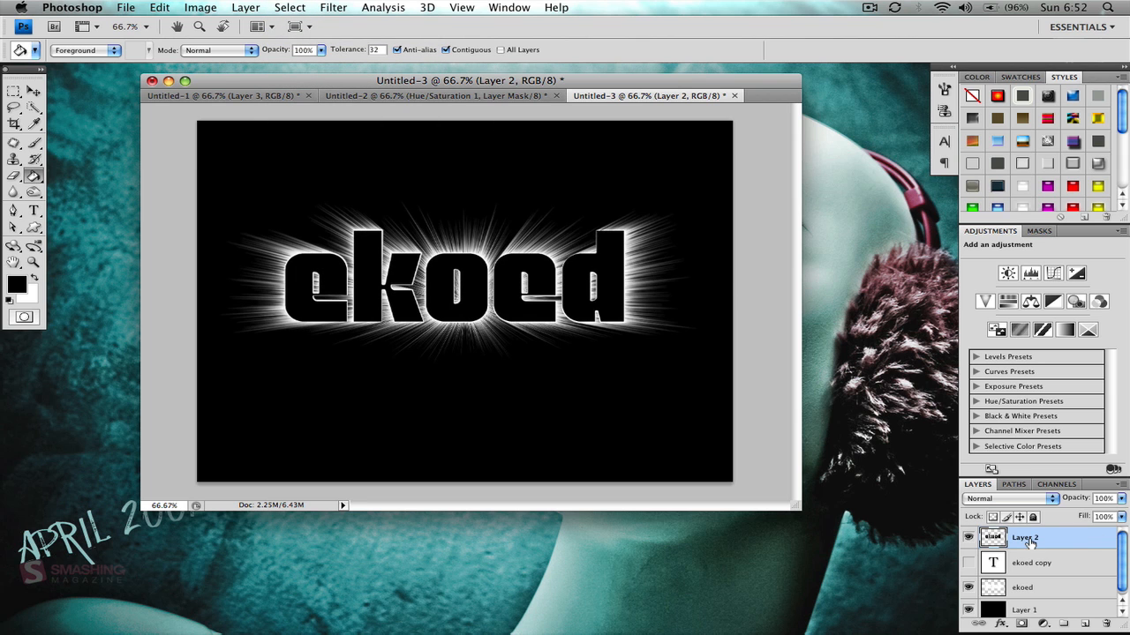
Step: Add a Bevel and Emboss style to Layer 2 with a depth of 960% and a size of 6 px
{"action": "double_click", "coordinate": [1057, 537]}
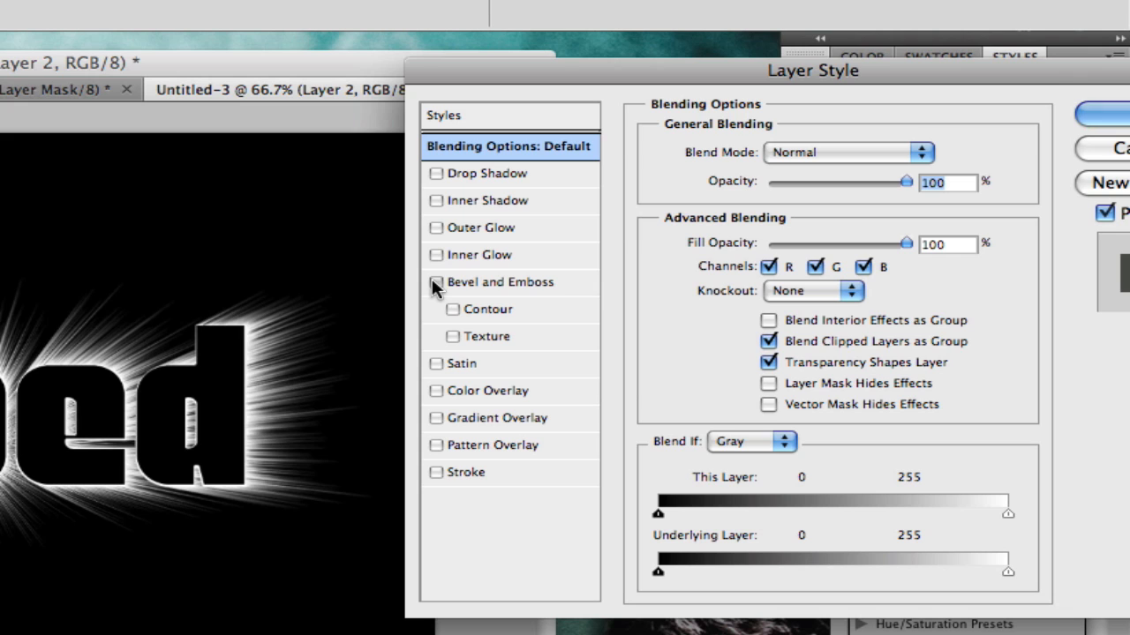
{"action": "left_click", "coordinate": [434, 282]}
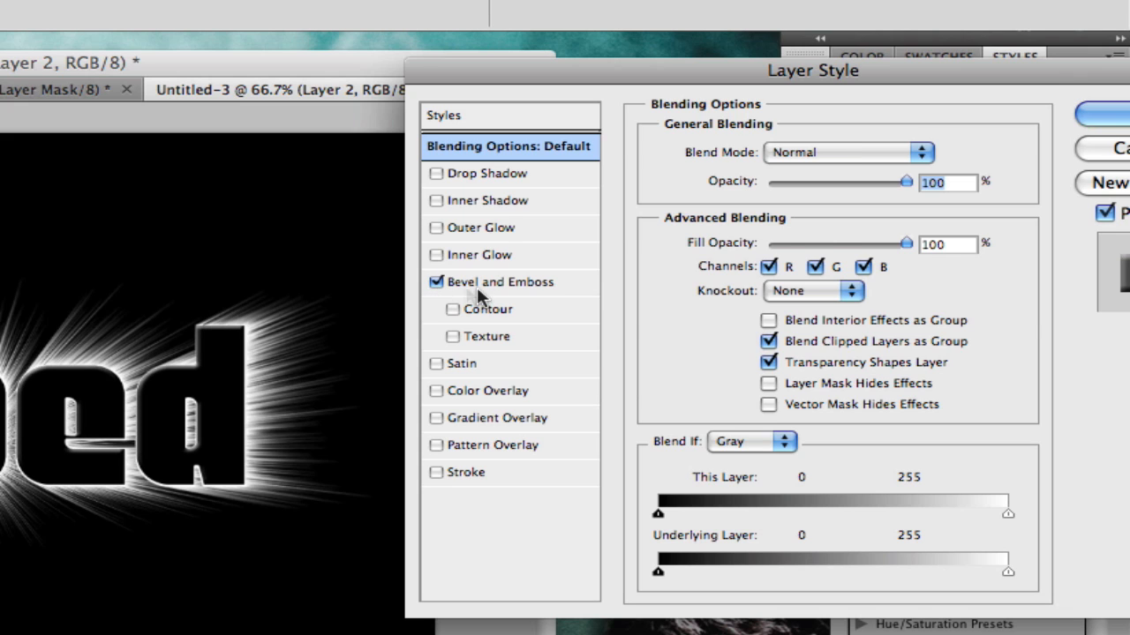
{"action": "left_click", "coordinate": [488, 283]}
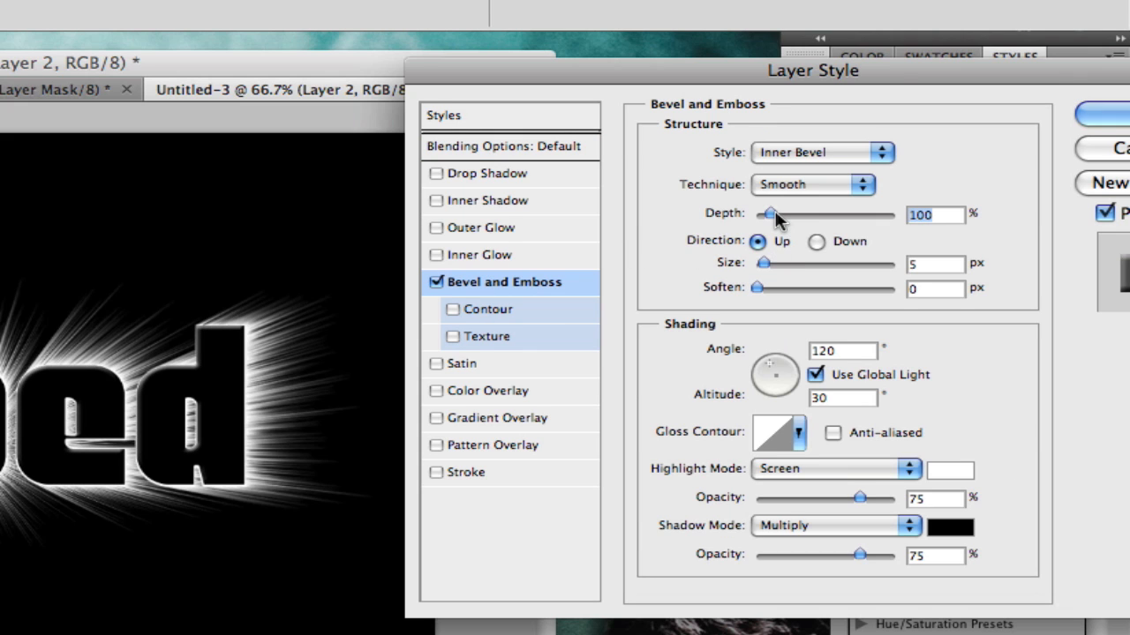
{"action": "left_click_drag", "start_coordinate": [771, 213], "coordinate": [888, 217]}
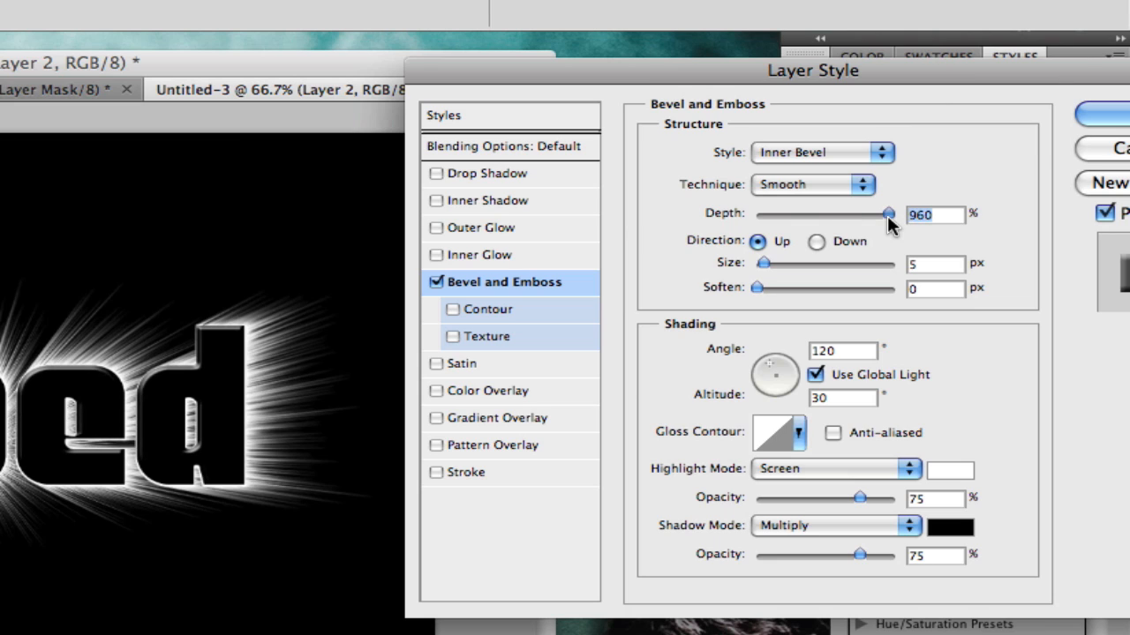
{"action": "left_click_drag", "start_coordinate": [763, 264], "coordinate": [765, 266]}
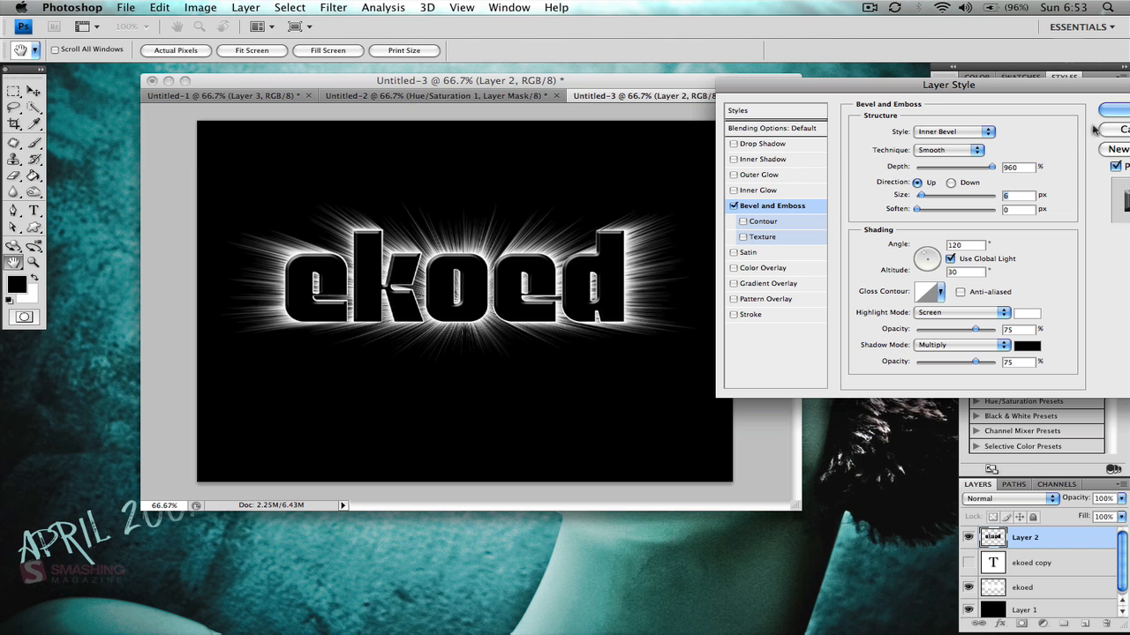
{"action": "left_click", "coordinate": [1120, 109]}
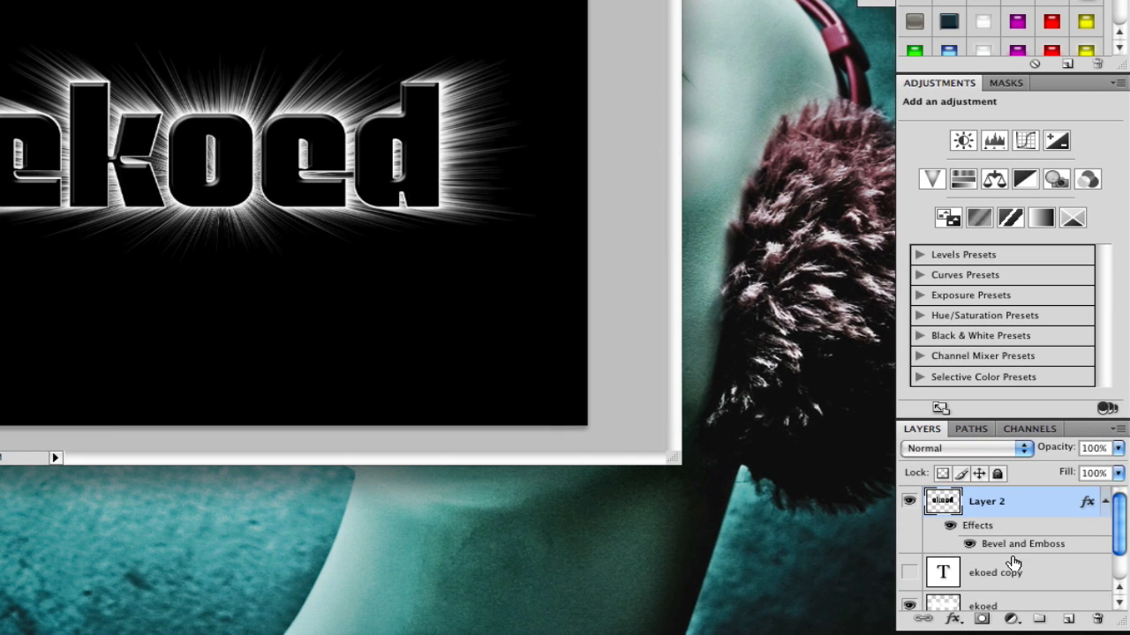
Step: Add a Hue/Saturation adjustment layer directly above the ekoed rays layer, colorized with hue 200 and saturation 52
{"action": "scroll", "coordinate": [1045, 583], "scroll_direction": "down", "scroll_amount": 2}
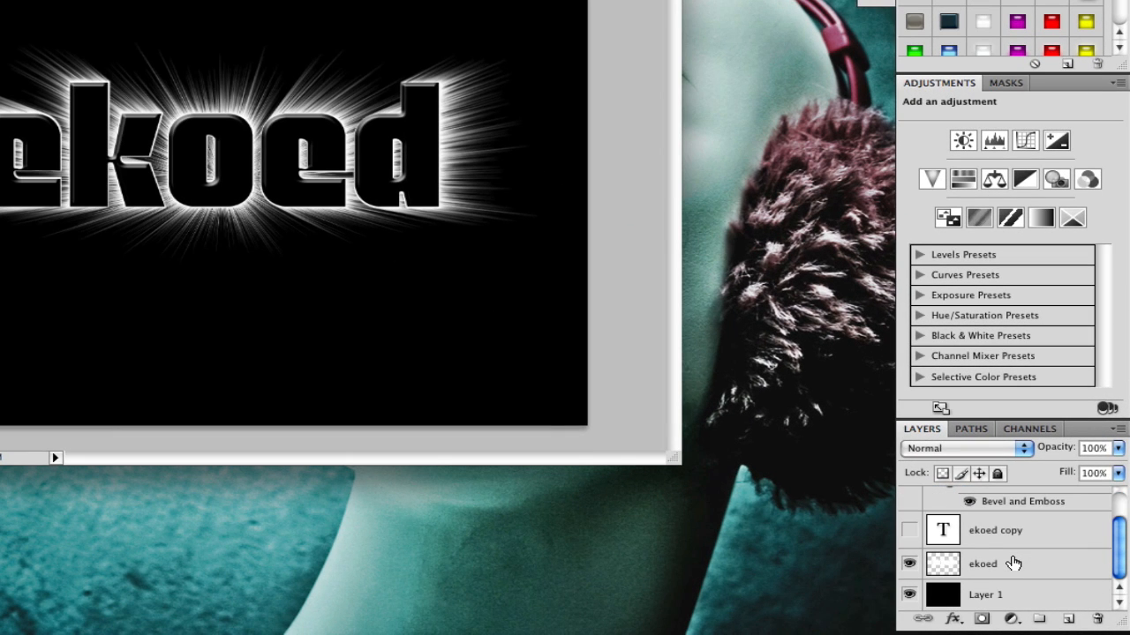
{"action": "left_click", "coordinate": [994, 565]}
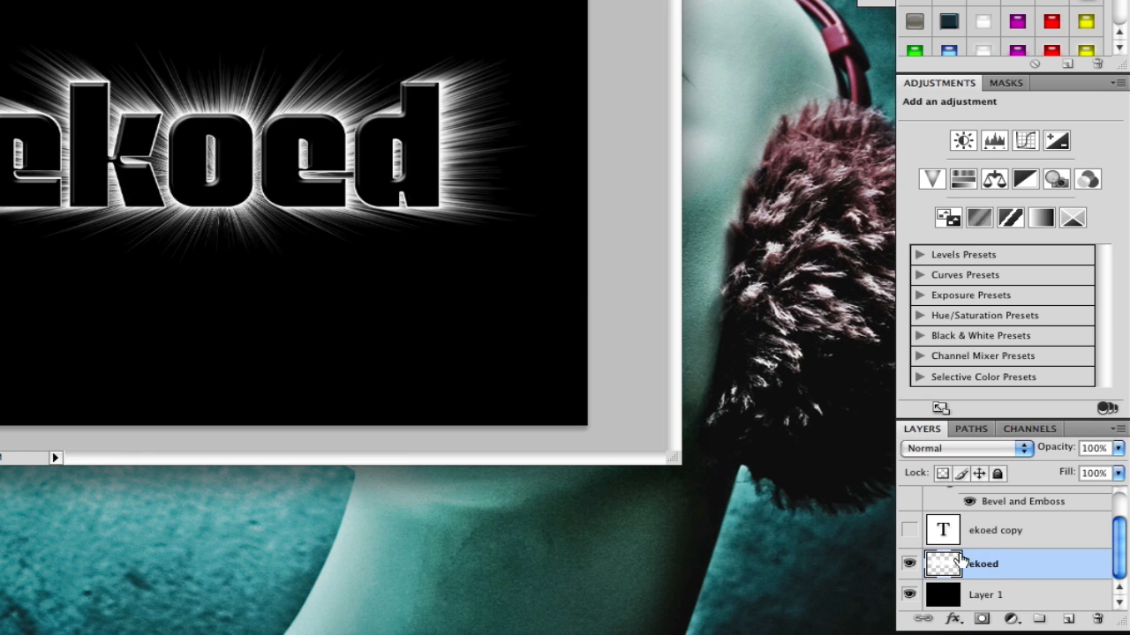
{"action": "left_click", "coordinate": [1013, 619]}
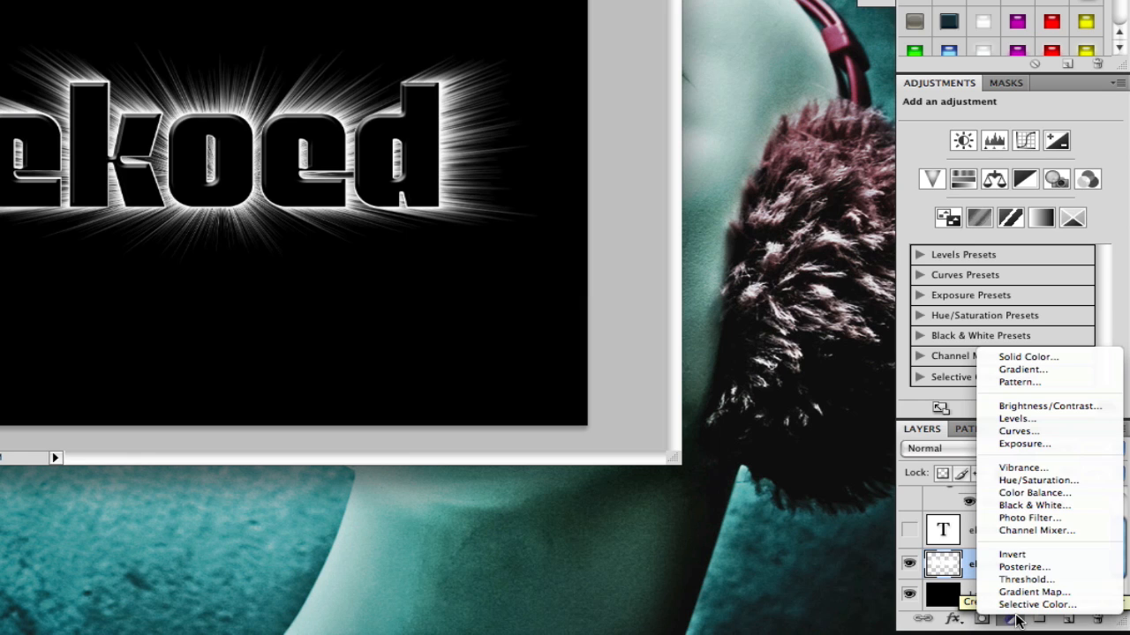
{"action": "left_click", "coordinate": [1044, 481]}
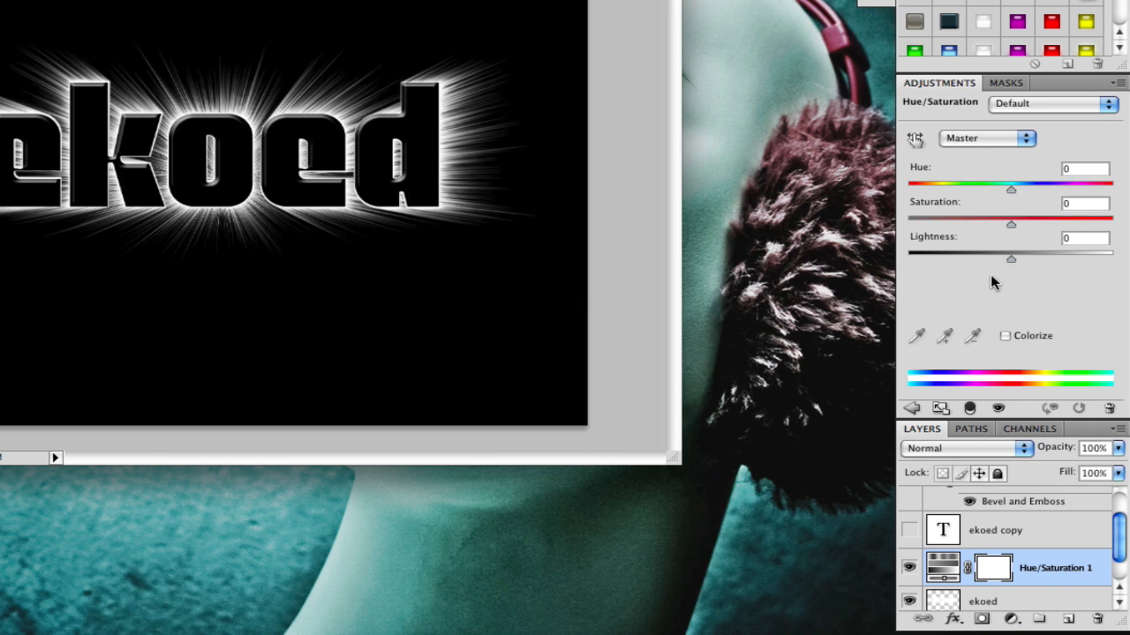
{"action": "left_click", "coordinate": [1006, 336]}
{"action": "left_click_drag", "start_coordinate": [909, 189], "coordinate": [1022, 204]}
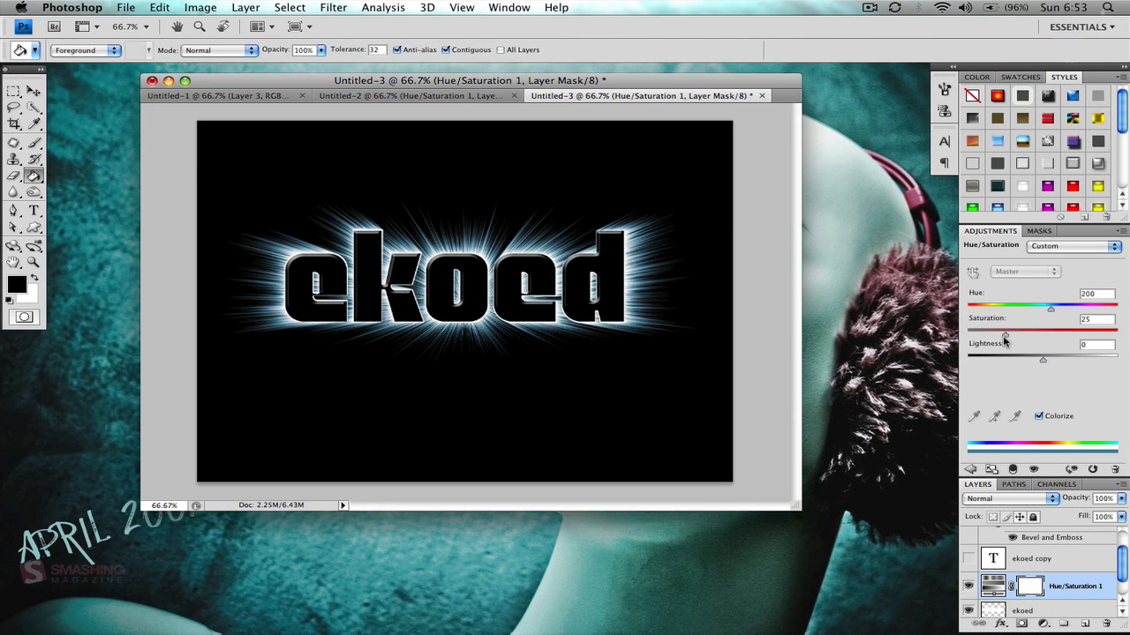
{"action": "left_click_drag", "start_coordinate": [1023, 334], "coordinate": [1047, 341]}
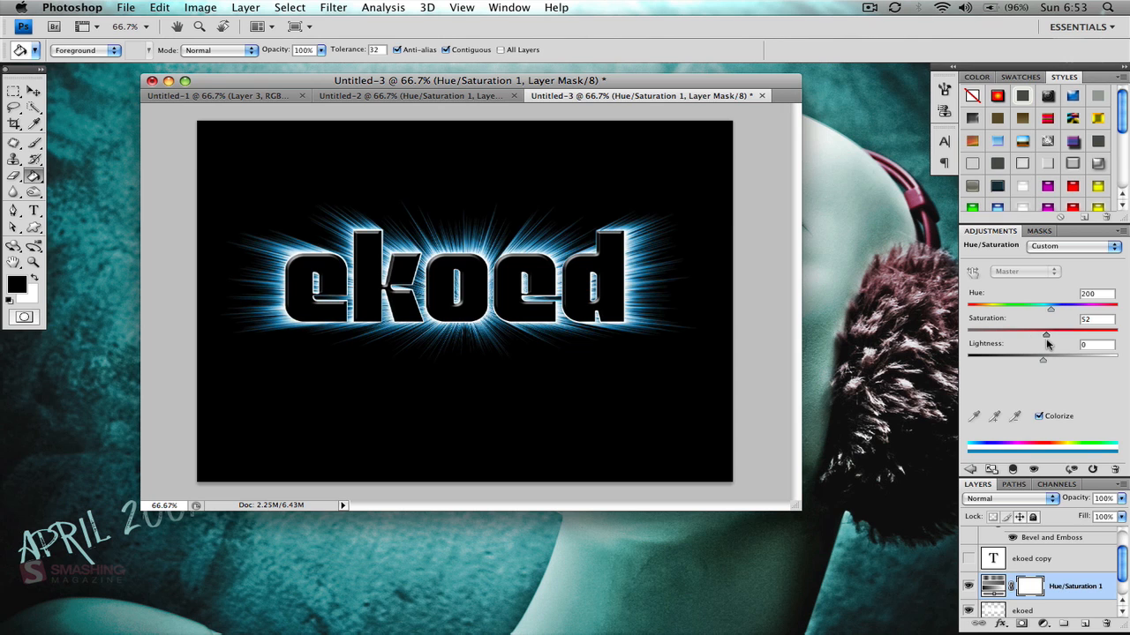